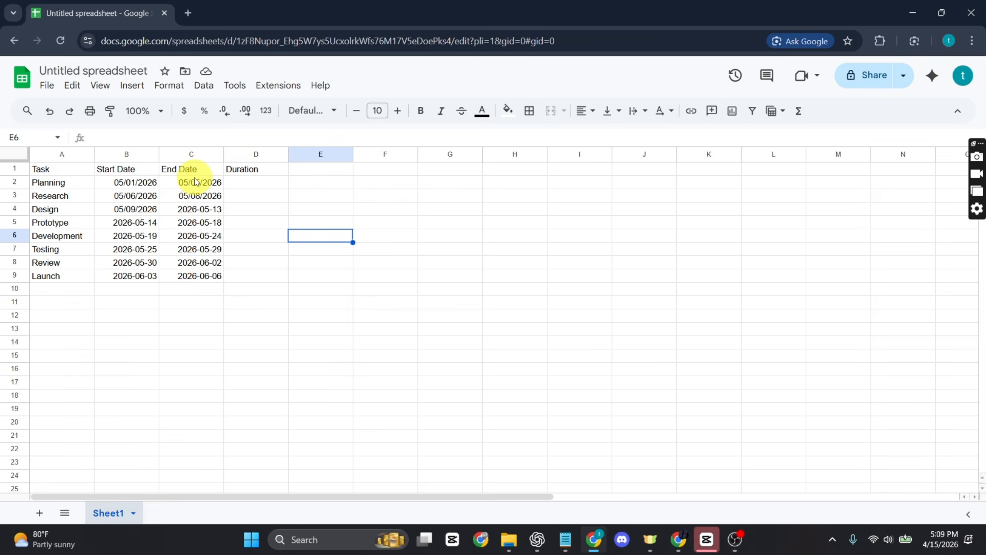
# Enter the formula =C2-B2 in D2 to calculate the Planning task's duration
pyautogui.click(250, 187)
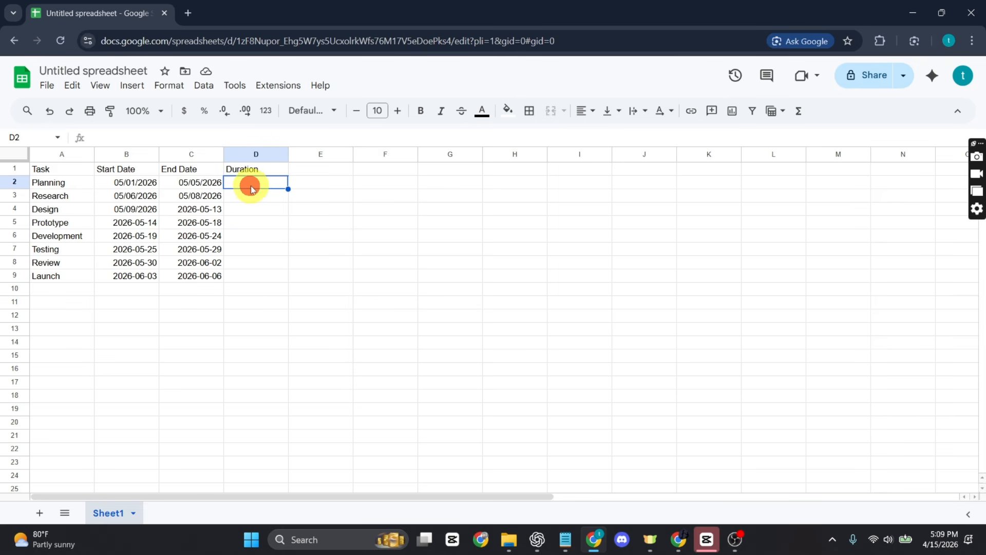
pyautogui.write('=')
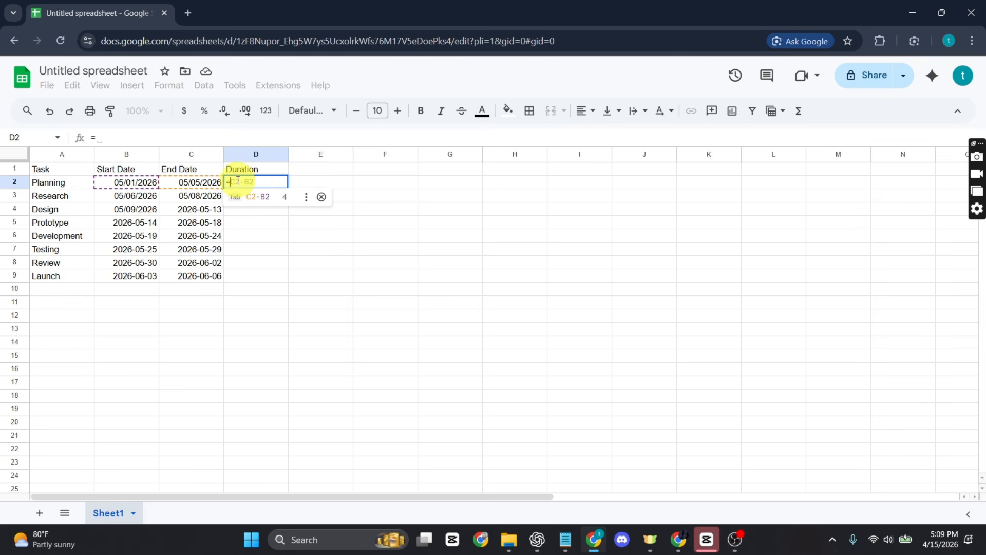
pyautogui.click(198, 185)
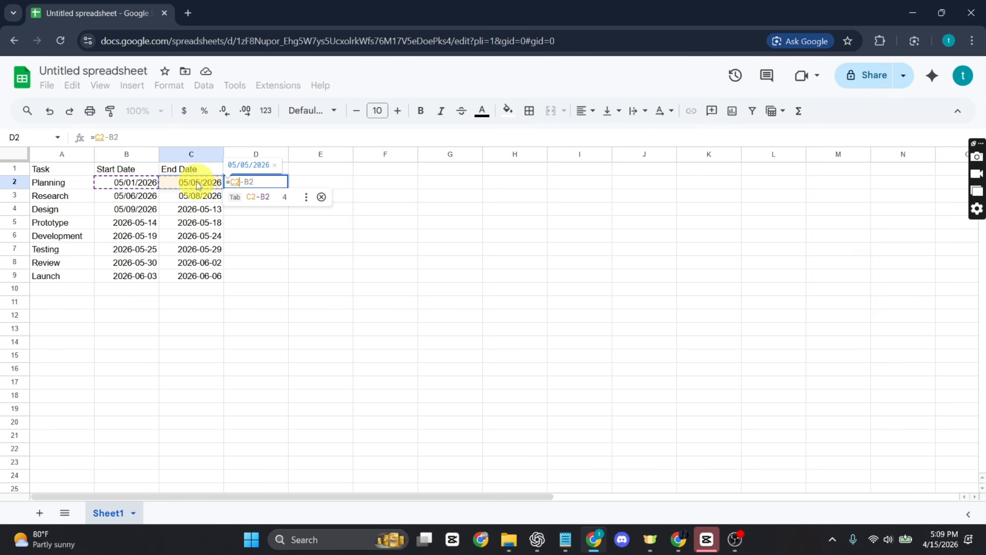
pyautogui.write('-')
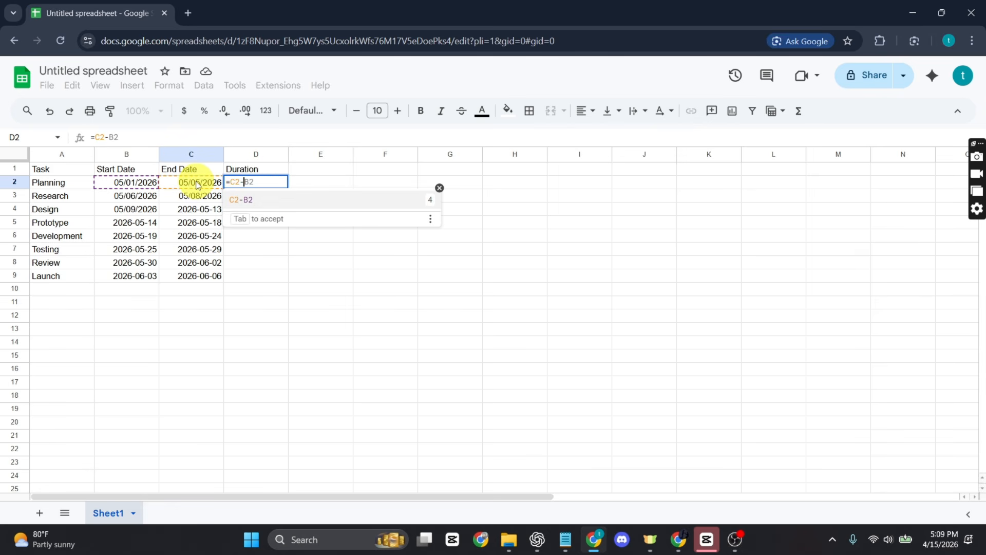
pyautogui.click(125, 184)
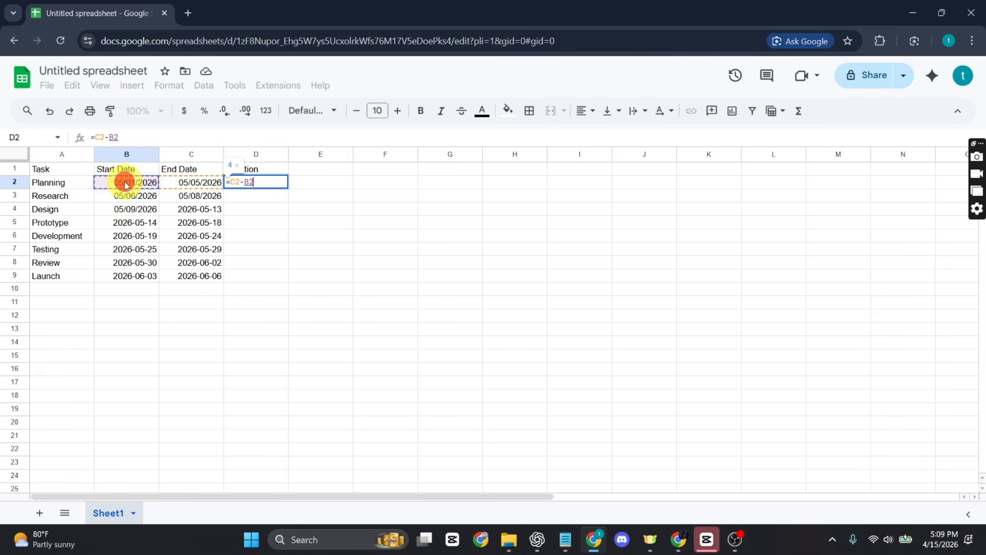
pyautogui.press('Return')
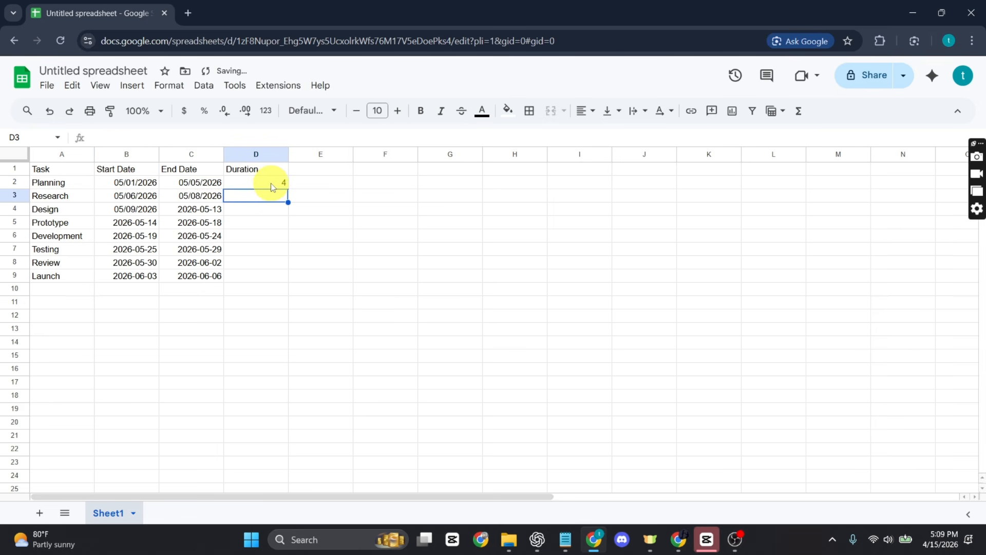
# Fill the duration formula from D2 down through D9 for the remaining tasks
pyautogui.click(271, 184)
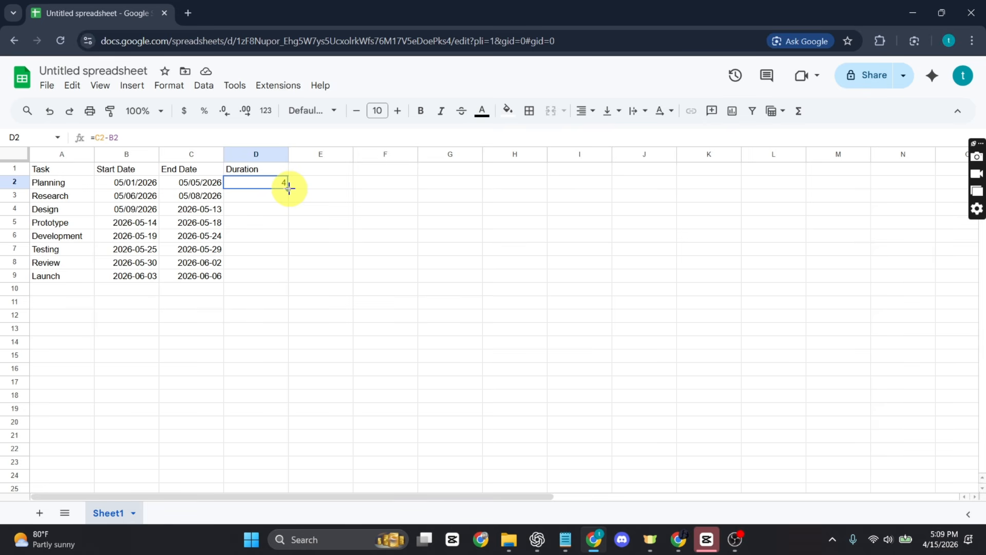
pyautogui.moveTo(287, 189); pyautogui.dragTo(276, 276)
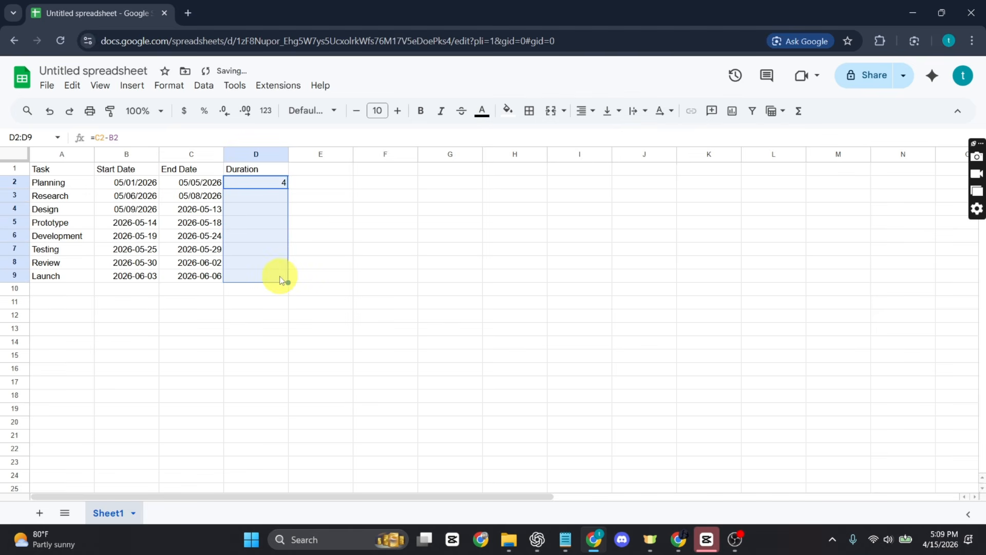
pyautogui.click(266, 196)
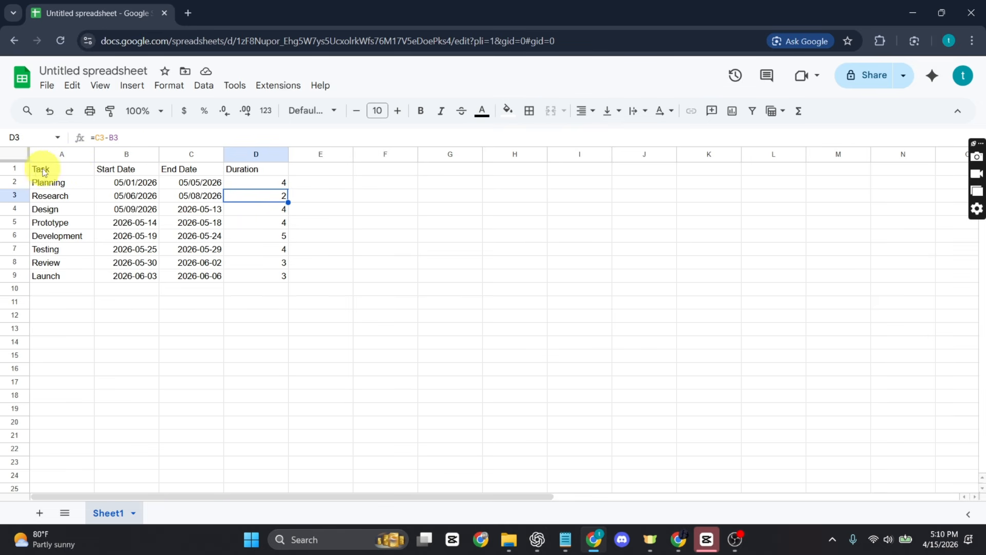
# Insert a chart from the Task and Start Date columns (A1:B9) together with the Duration column (D1:D9)
pyautogui.moveTo(38, 170); pyautogui.dragTo(127, 277)
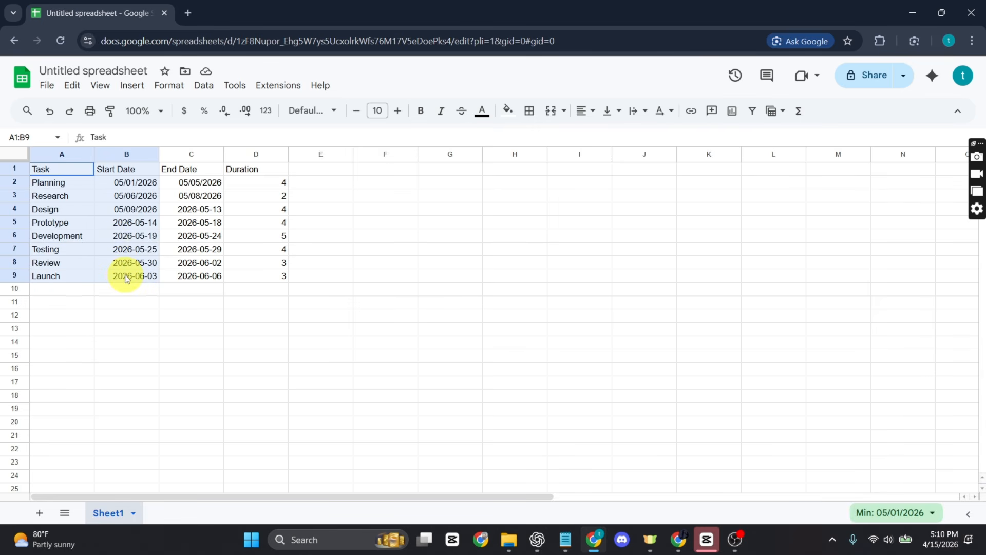
pyautogui.moveTo(126, 278); pyautogui.dragTo(127, 278)
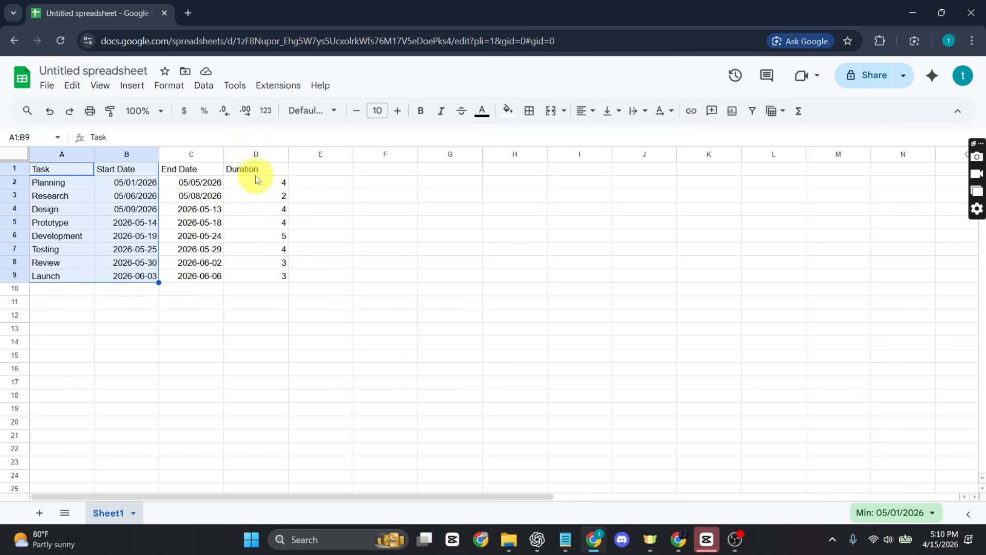
pyautogui.keyDown('ctrl'); pyautogui.moveTo(252, 171); pyautogui.dragTo(273, 273); pyautogui.keyUp('ctrl')
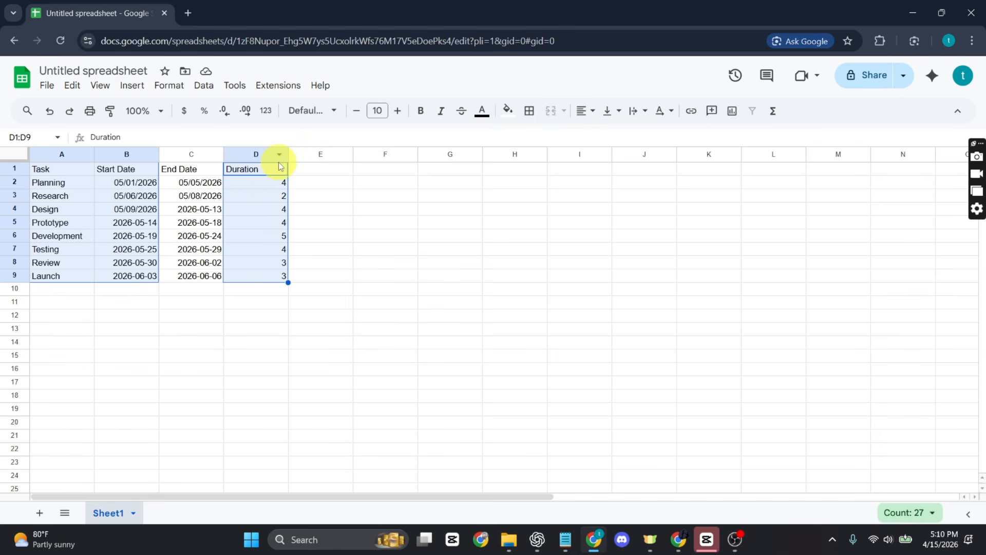
pyautogui.click(138, 87)
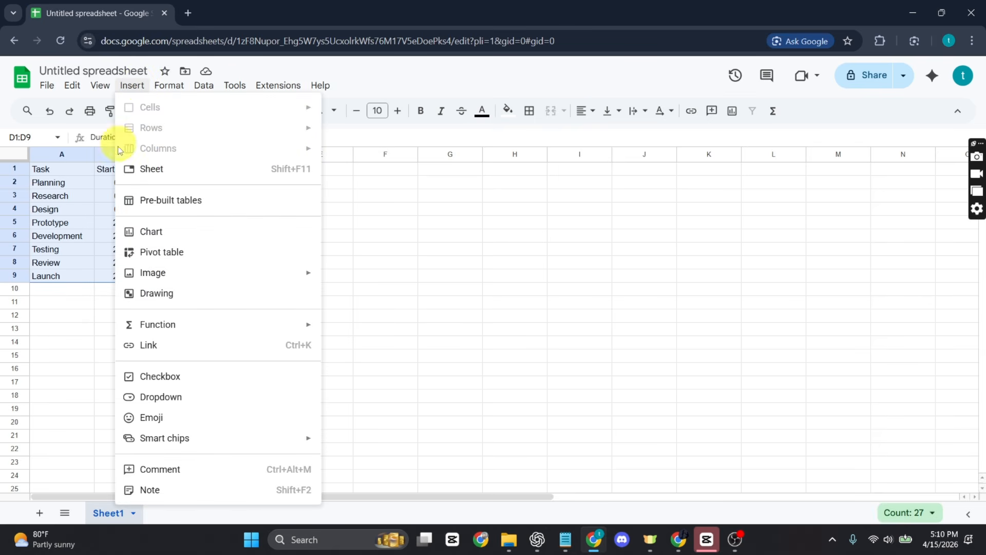
pyautogui.click(150, 230)
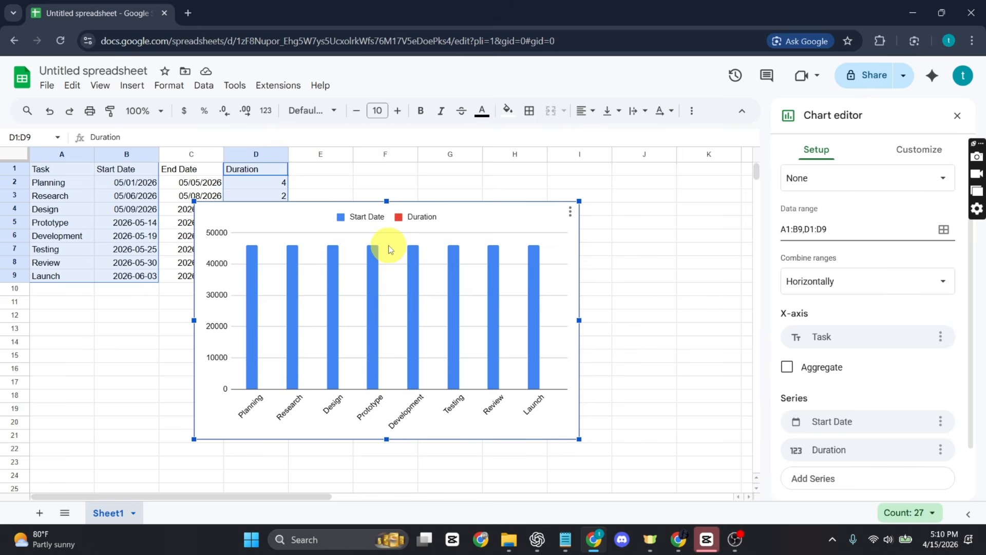
pyautogui.click(408, 260)
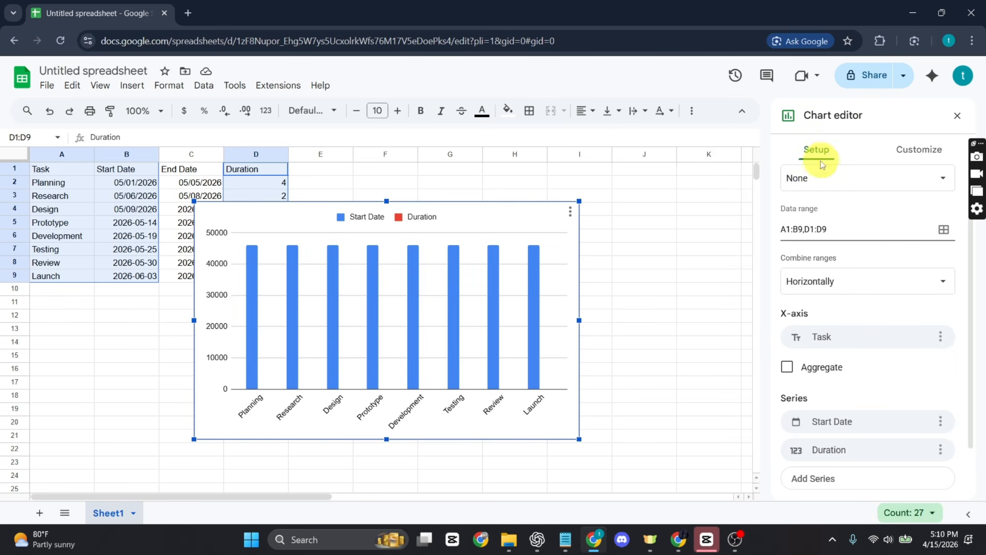
# Change the chart type to Stacked bar chart and move the chart clear of the data table
pyautogui.scroll(2, 849, 328)
pyautogui.scroll(1, 850, 328)
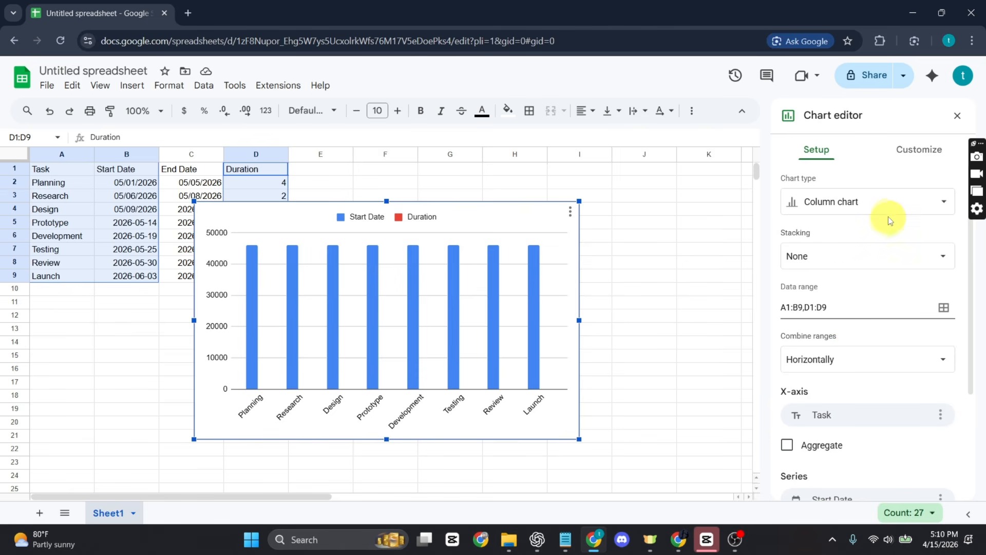
pyautogui.click(829, 200)
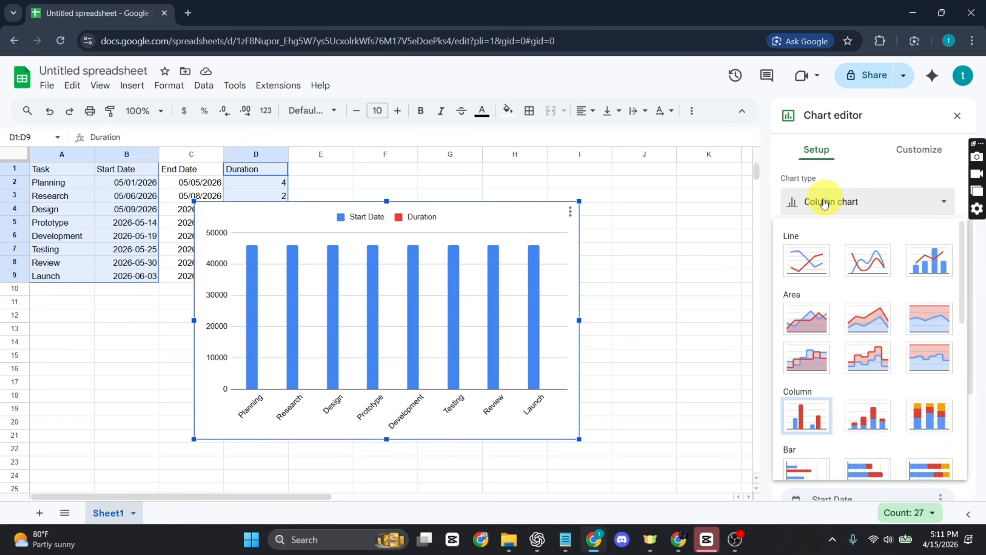
pyautogui.scroll(-1, 795, 267)
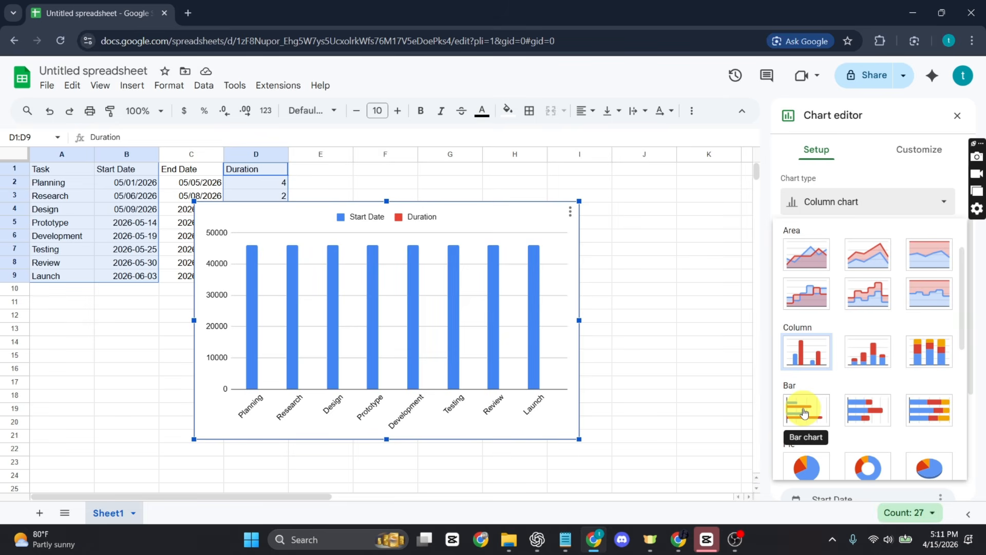
pyautogui.click(862, 414)
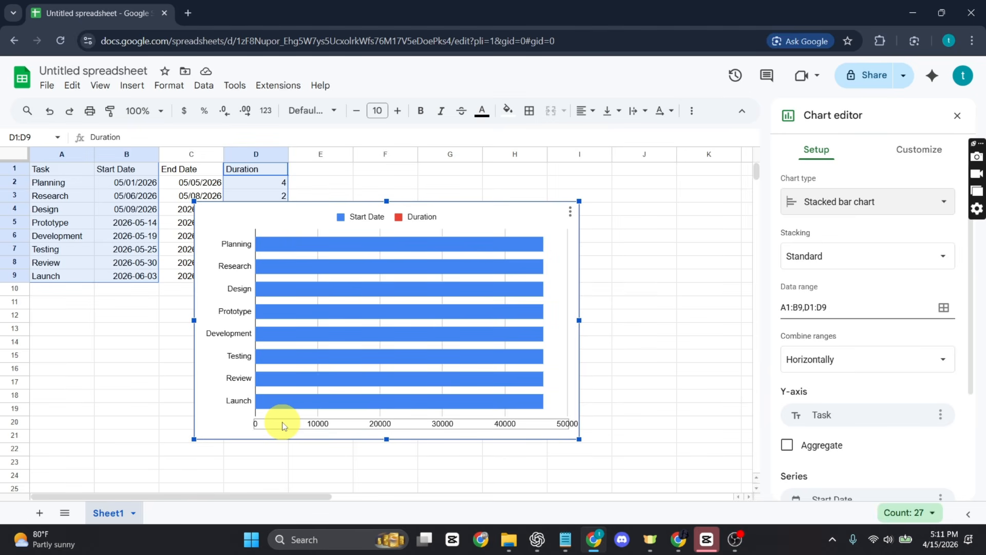
pyautogui.click(123, 317)
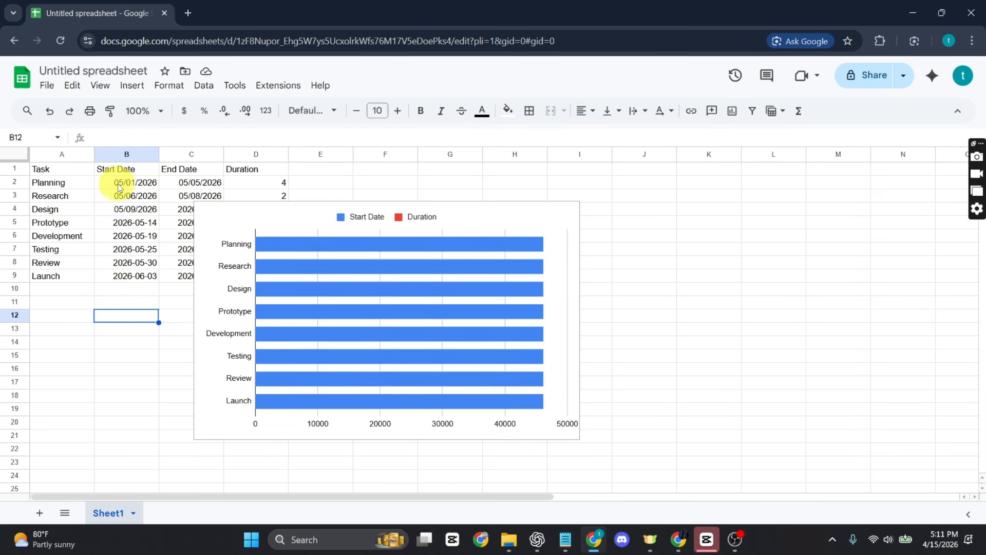
pyautogui.moveTo(483, 234); pyautogui.dragTo(691, 244)
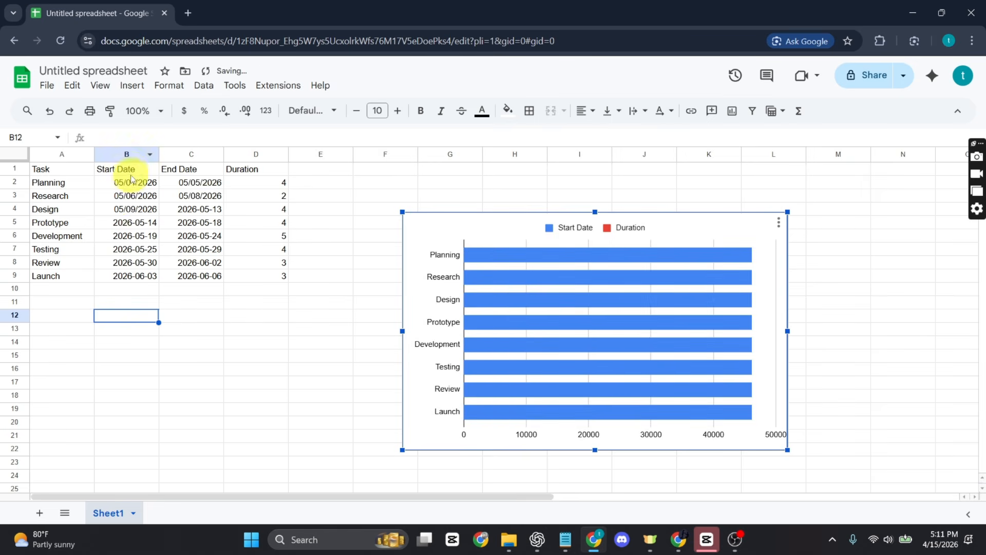
# Enter the date 04/01/2026 in cell B12 below the task table
pyautogui.click(127, 318)
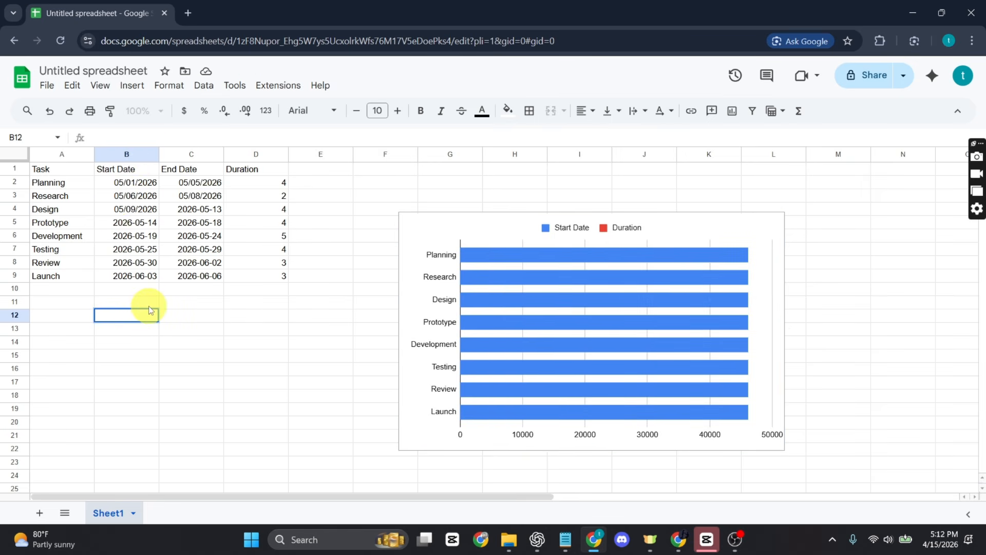
pyautogui.write('04/01/2026')
pyautogui.press('Return')
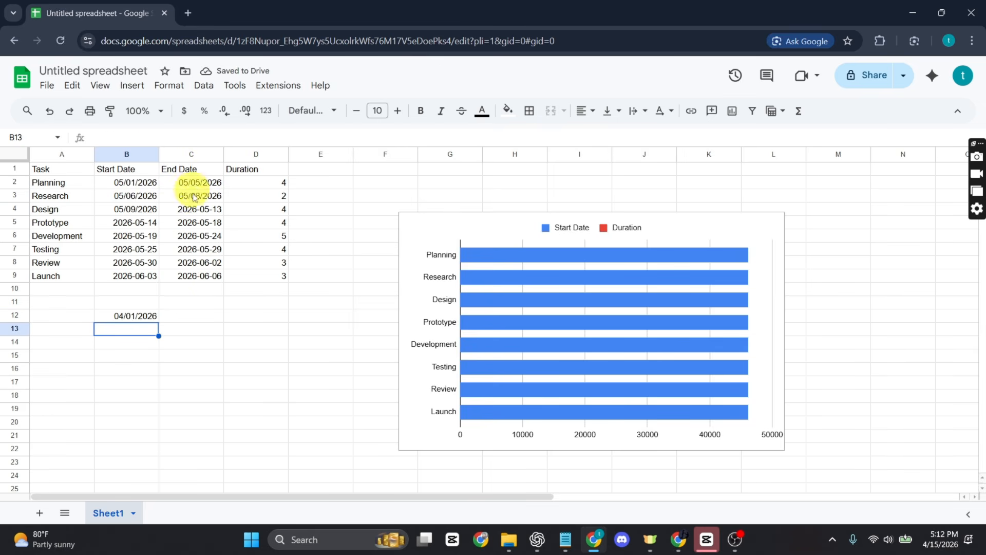
# Copy the Launch task's end date from C9 into cell B13
pyautogui.click(206, 277)
pyautogui.doubleClick(206, 278)
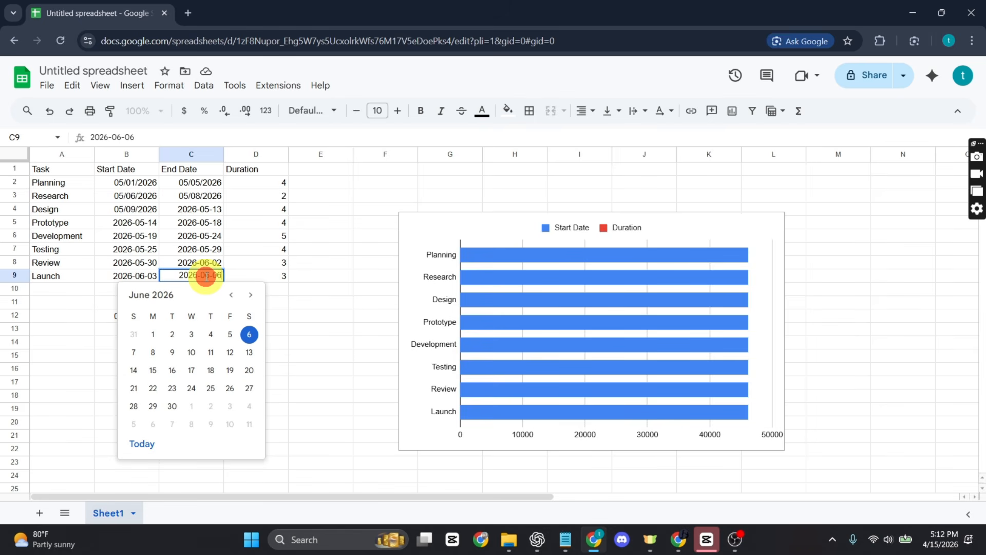
pyautogui.tripleClick(206, 278)
pyautogui.hotkey('ctrl', 'c')
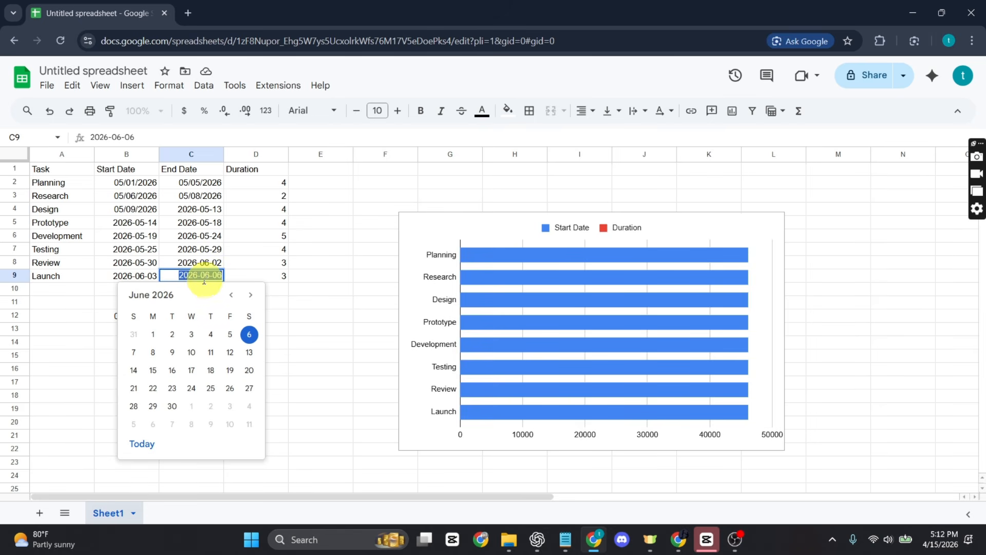
pyautogui.click(114, 327)
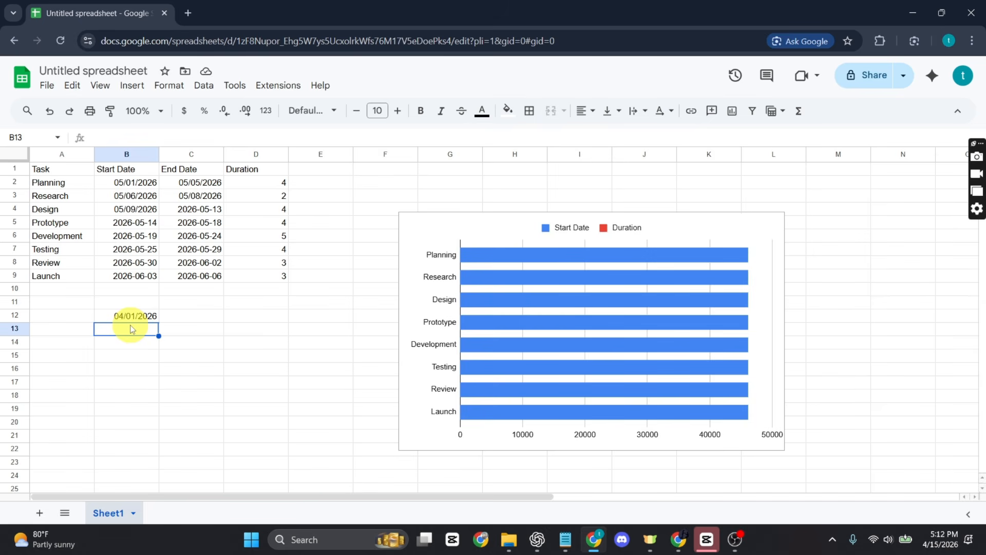
pyautogui.hotkey('ctrl', 'v')
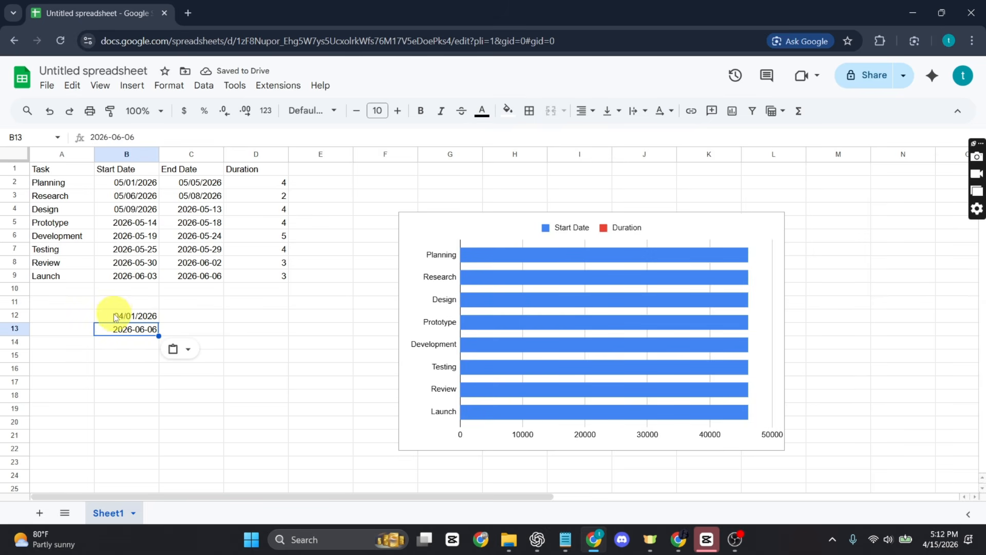
# Format the two dates in B12:B13 with the Number format to get their serial values
pyautogui.click(117, 318)
pyautogui.moveTo(117, 318); pyautogui.dragTo(118, 329)
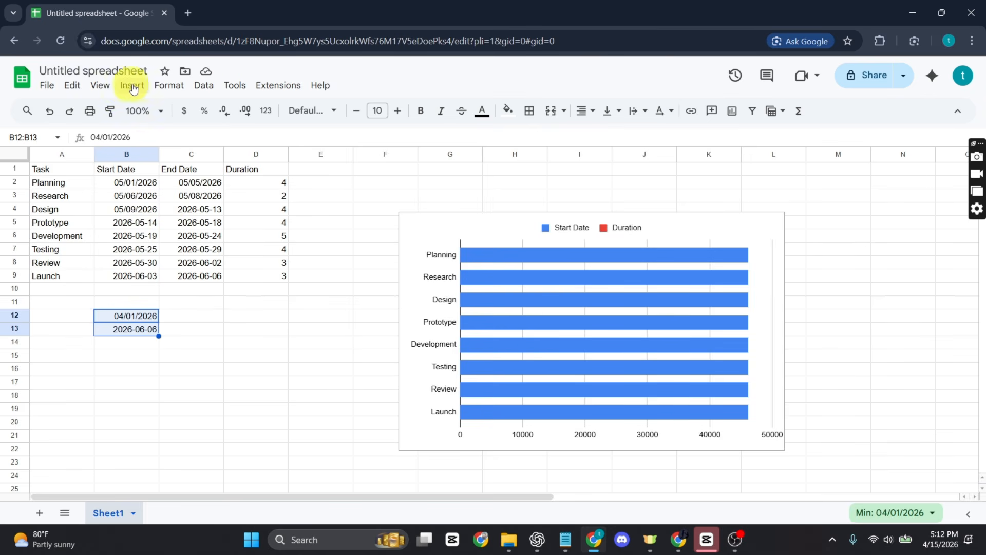
pyautogui.click(166, 89)
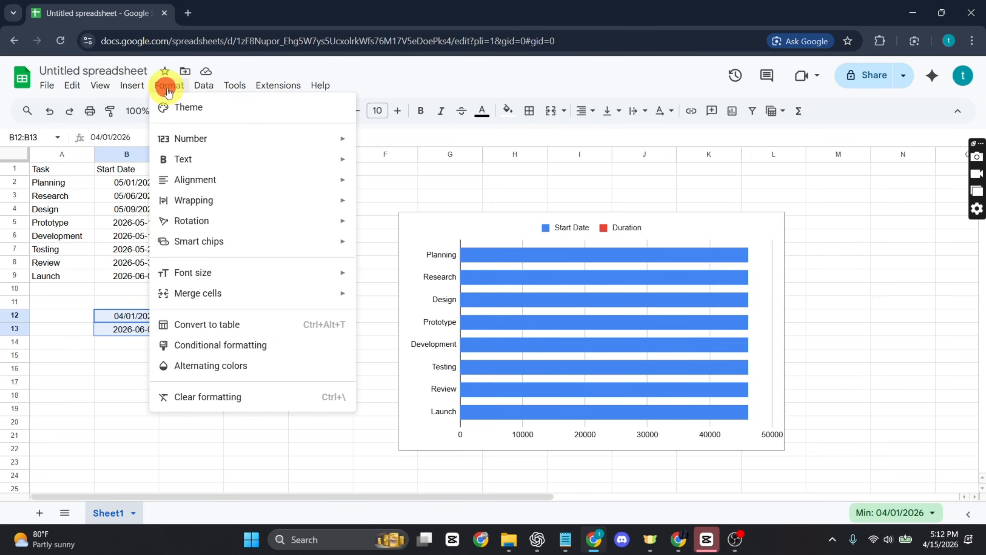
pyautogui.moveTo(210, 145)
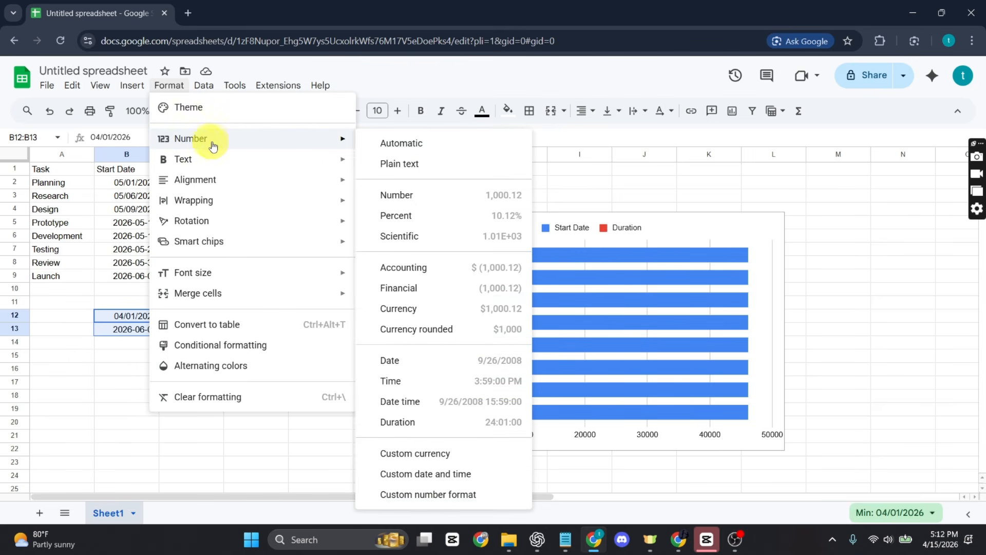
pyautogui.click(419, 199)
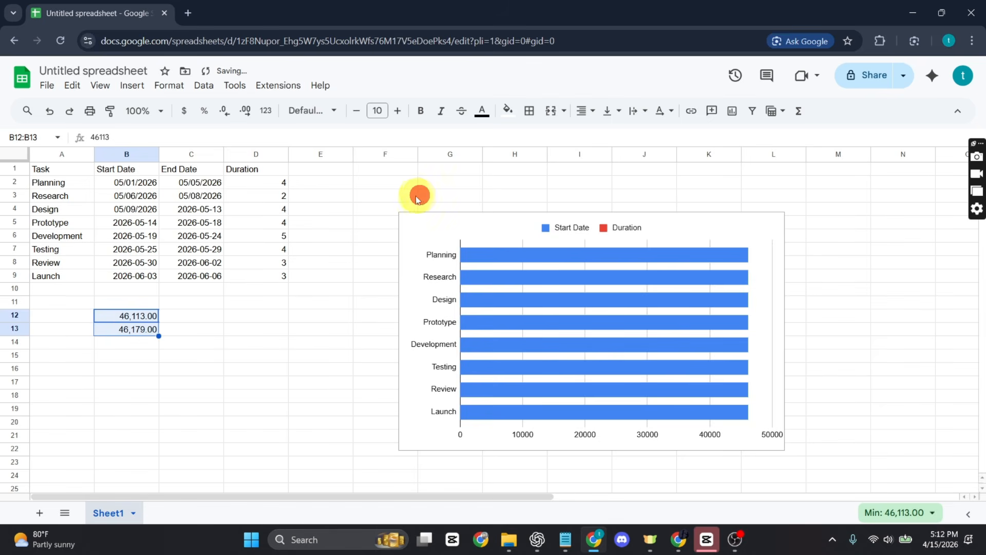
# Move the chart next to the data table and set its horizontal axis minimum to 46113 and maximum to 46179
pyautogui.doubleClick(504, 229)
pyautogui.moveTo(559, 226); pyautogui.dragTo(459, 215)
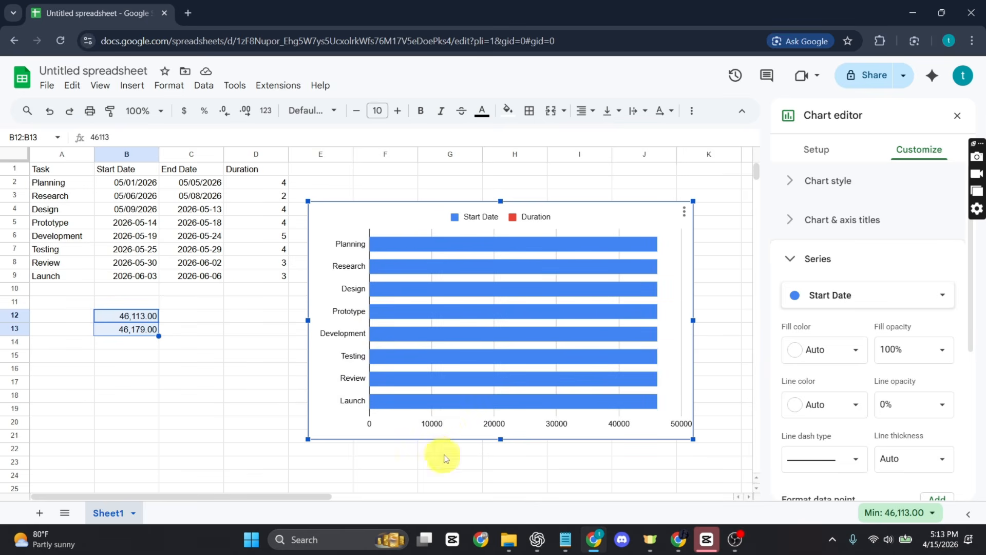
pyautogui.click(593, 427)
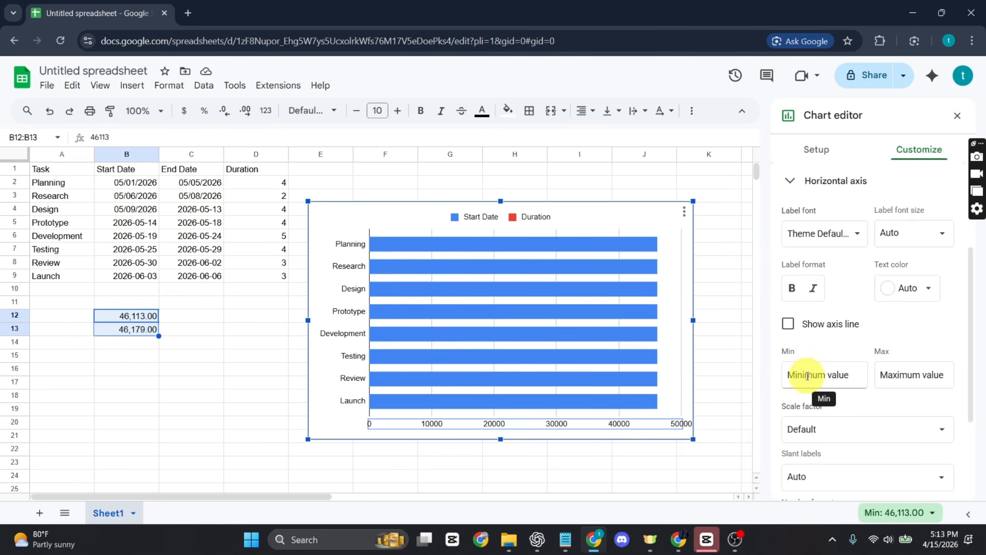
pyautogui.scroll(-1, 810, 370)
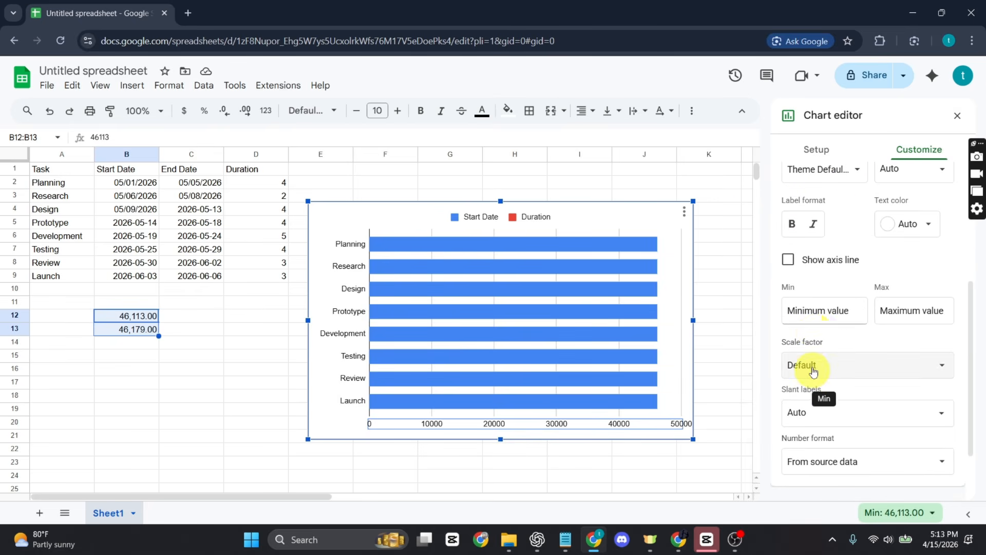
pyautogui.click(817, 309)
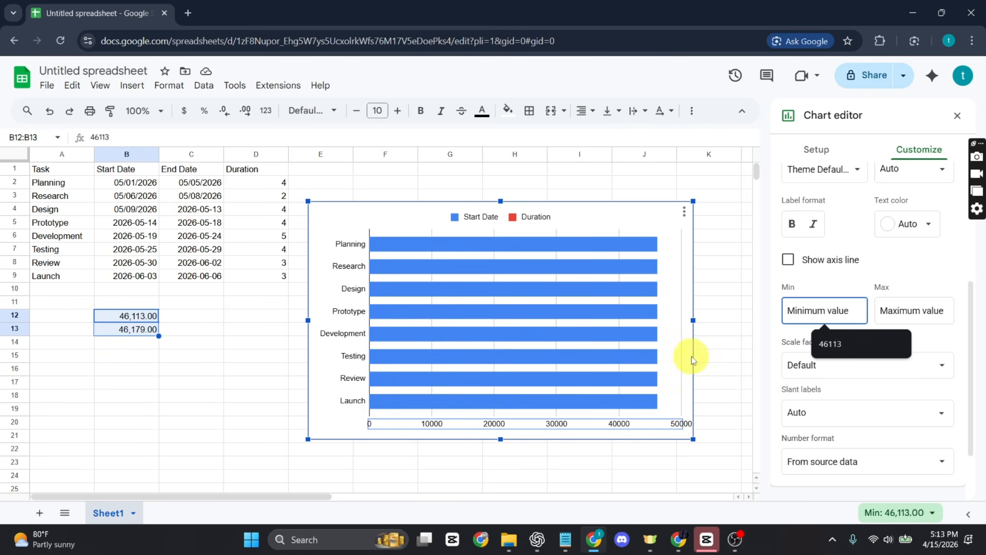
pyautogui.click(824, 343)
pyautogui.click(913, 311)
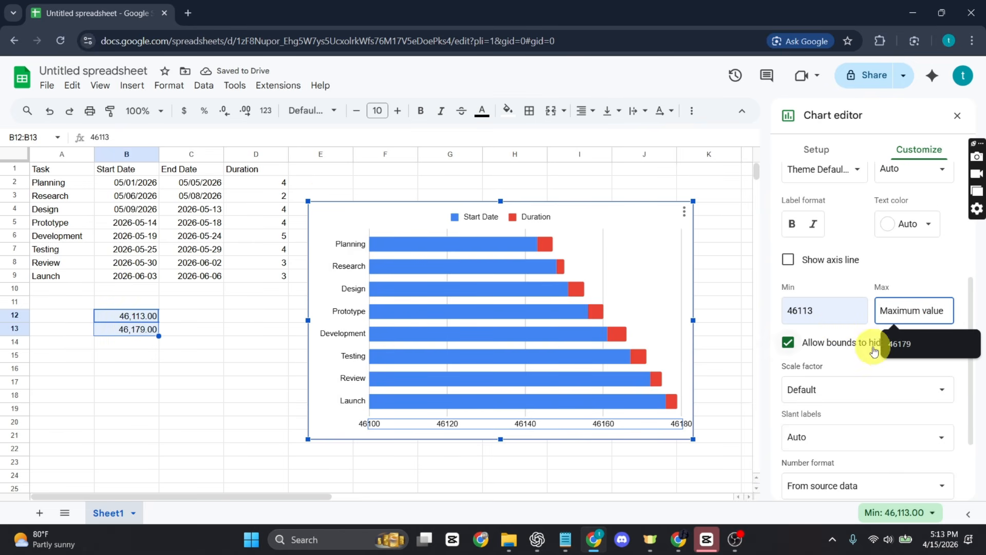
pyautogui.click(899, 345)
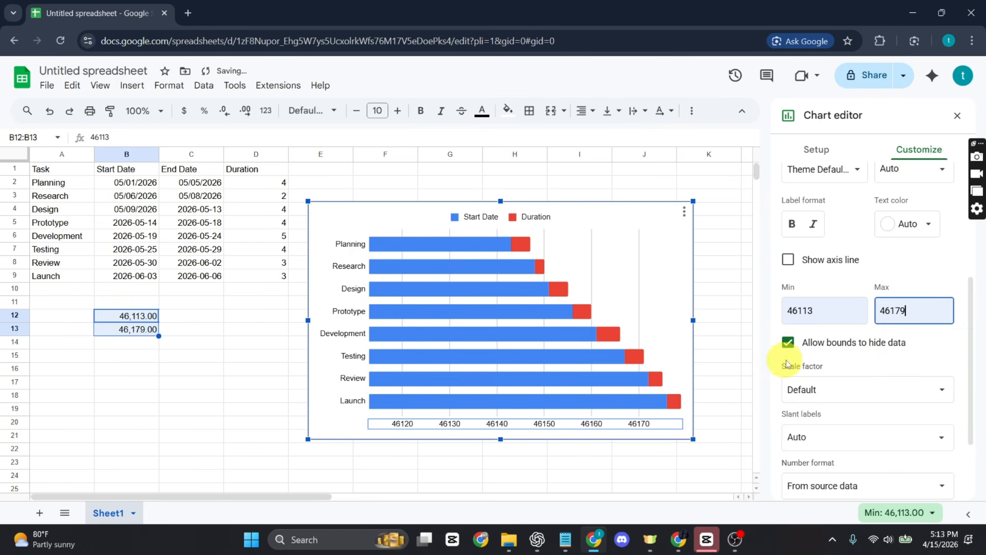
# Give the horizontal axis labels a custom date format with full month name, day and year, like August 5, 1930
pyautogui.scroll(-1, 801, 365)
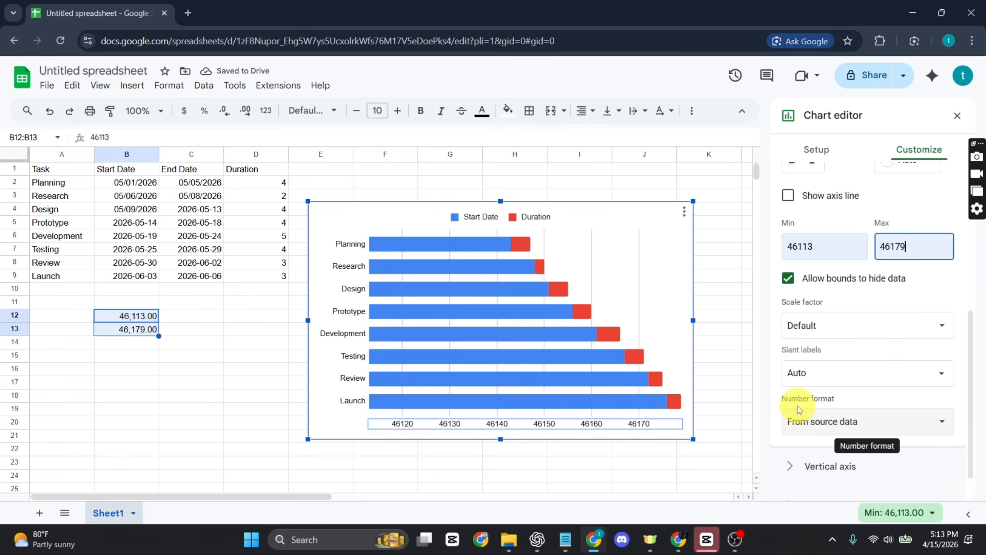
pyautogui.click(910, 430)
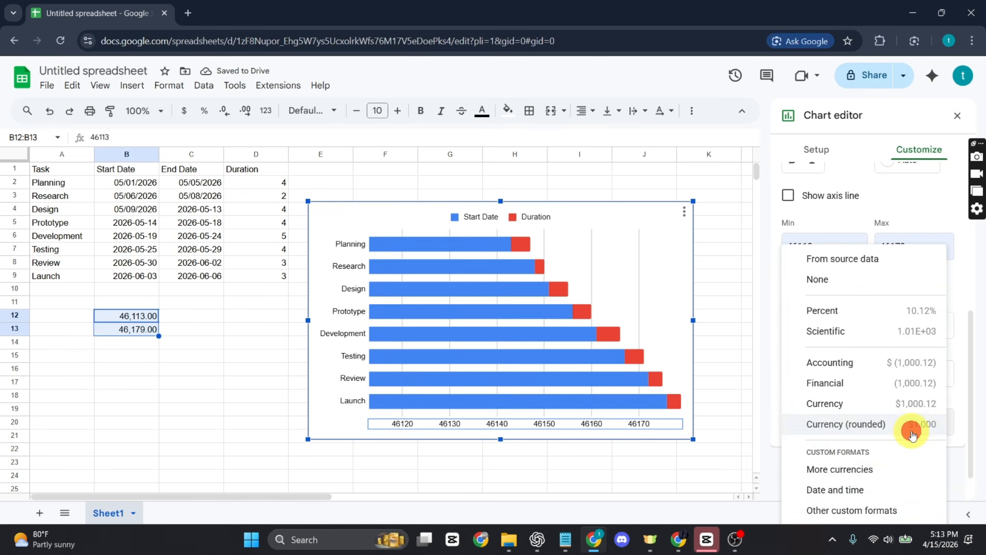
pyautogui.click(859, 489)
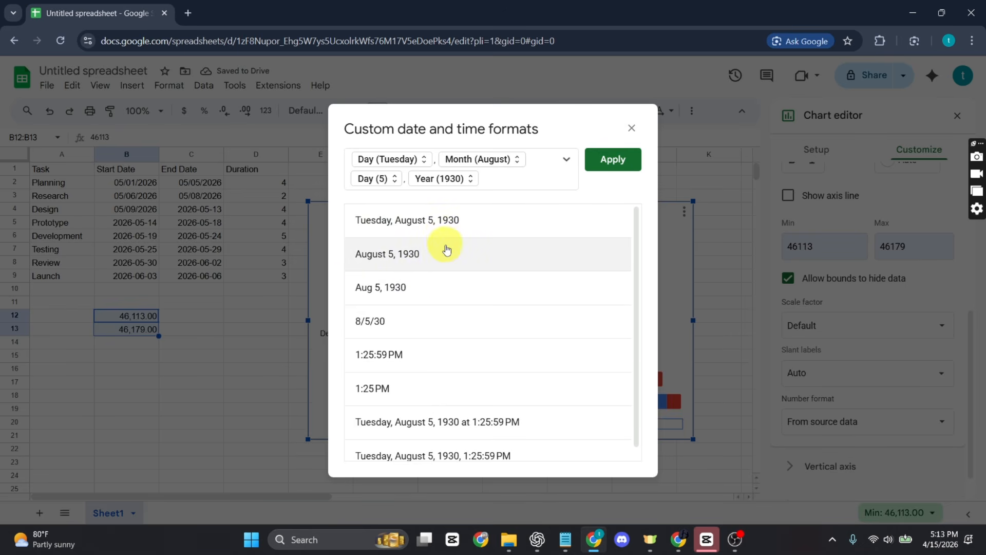
pyautogui.click(431, 254)
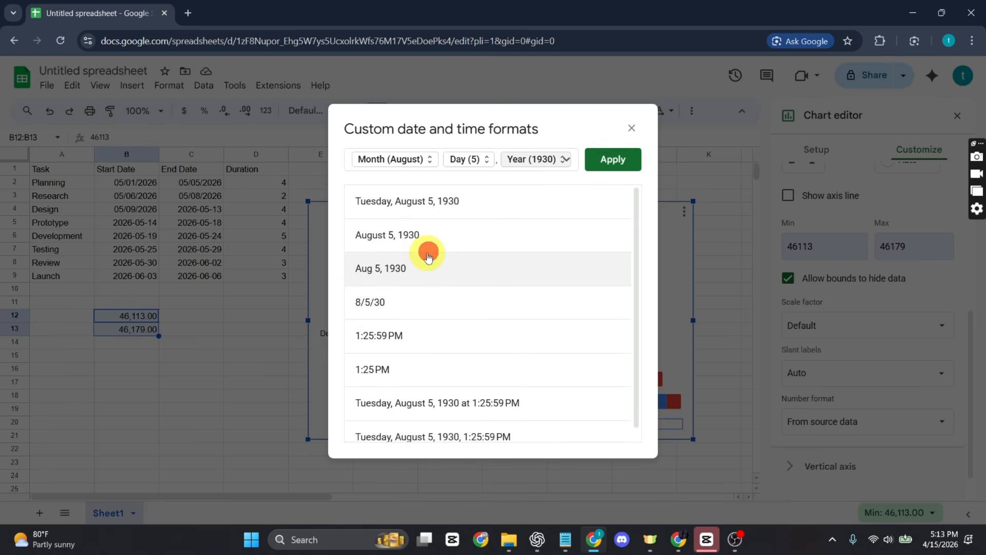
pyautogui.click(624, 166)
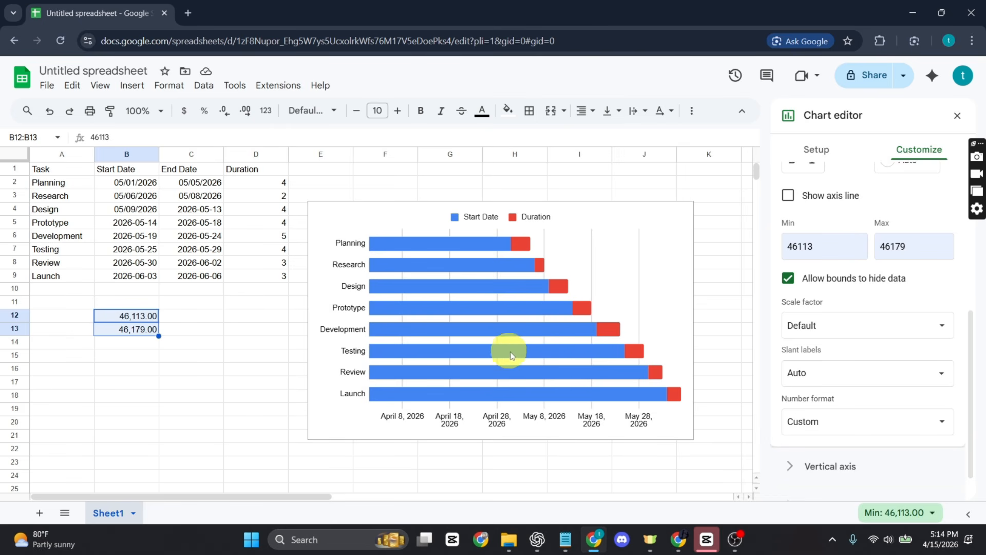
# Set the Start Date series' fill opacity to 0% and turn on its data labels
pyautogui.doubleClick(458, 350)
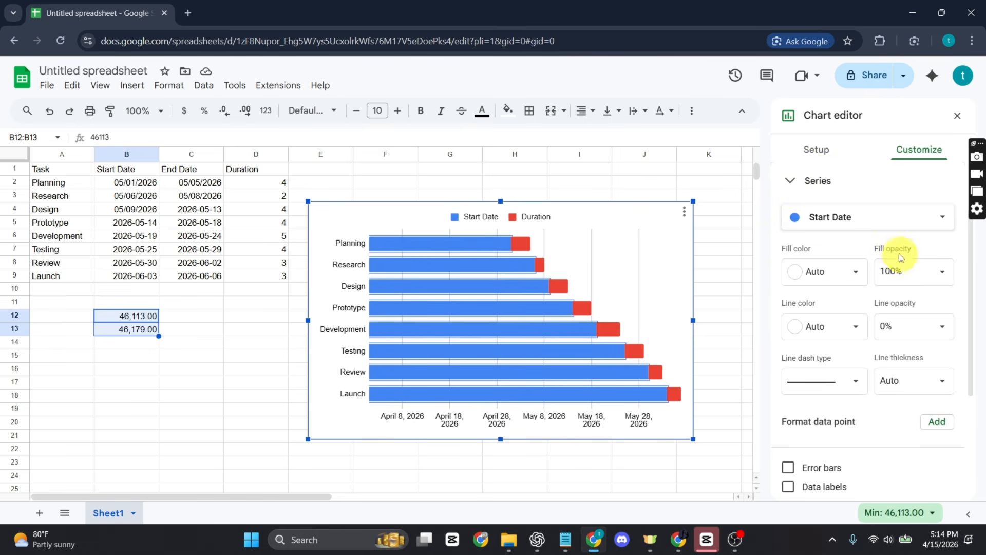
pyautogui.click(930, 271)
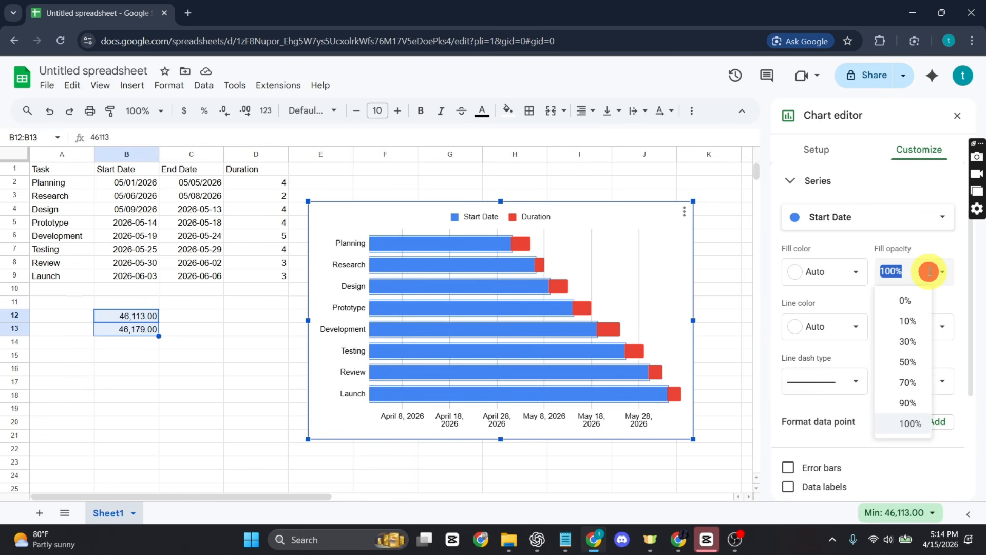
pyautogui.click(907, 301)
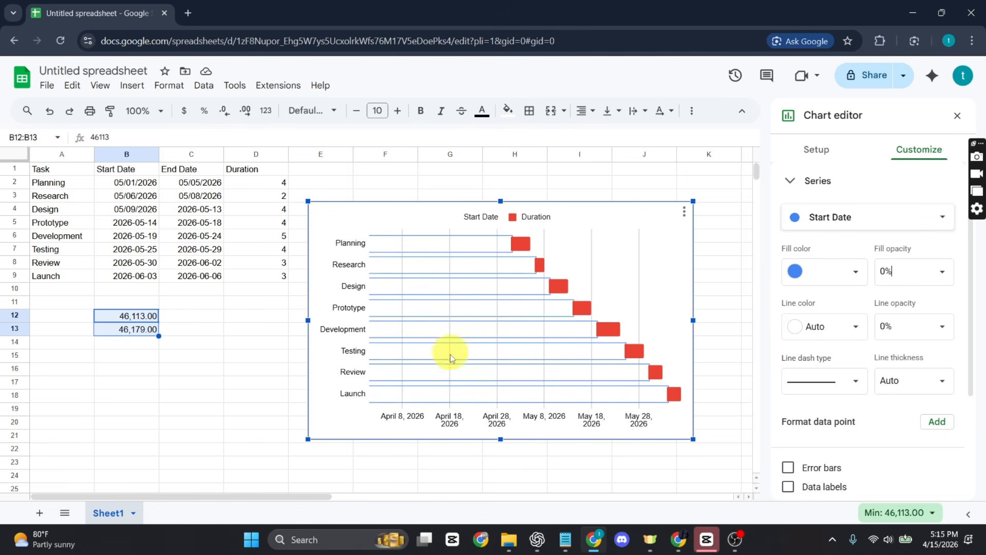
pyautogui.click(790, 492)
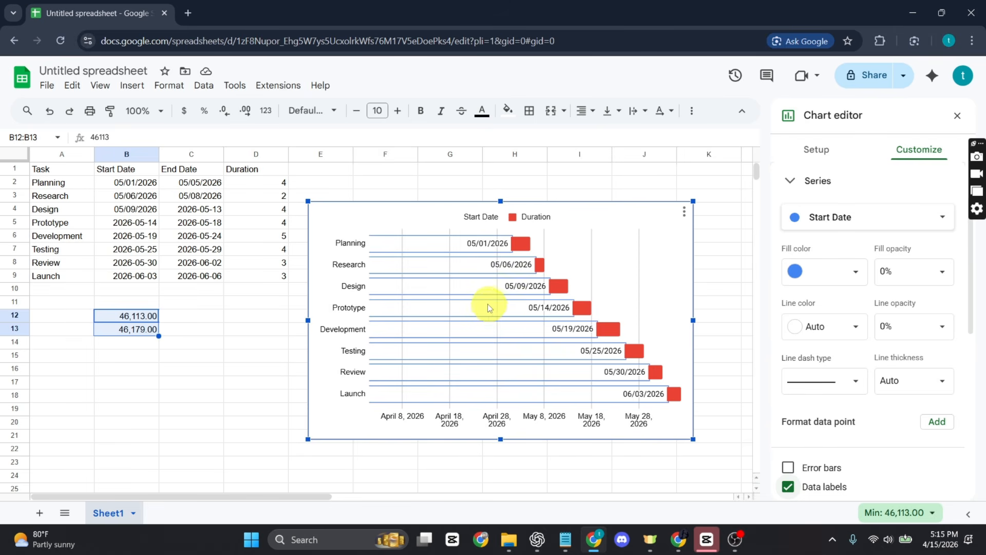
# Reverse the order of the tasks on the chart's vertical axis
pyautogui.click(347, 331)
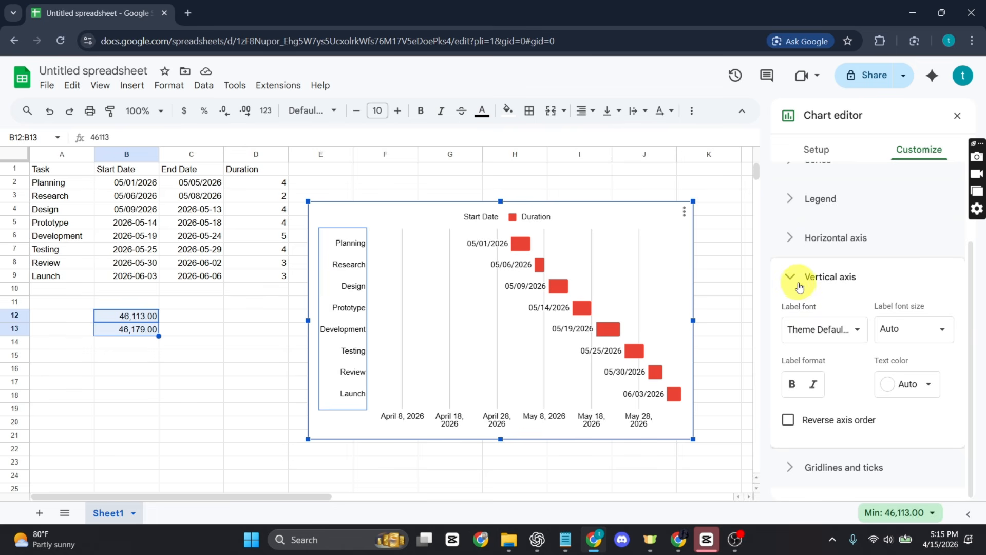
pyautogui.click(788, 422)
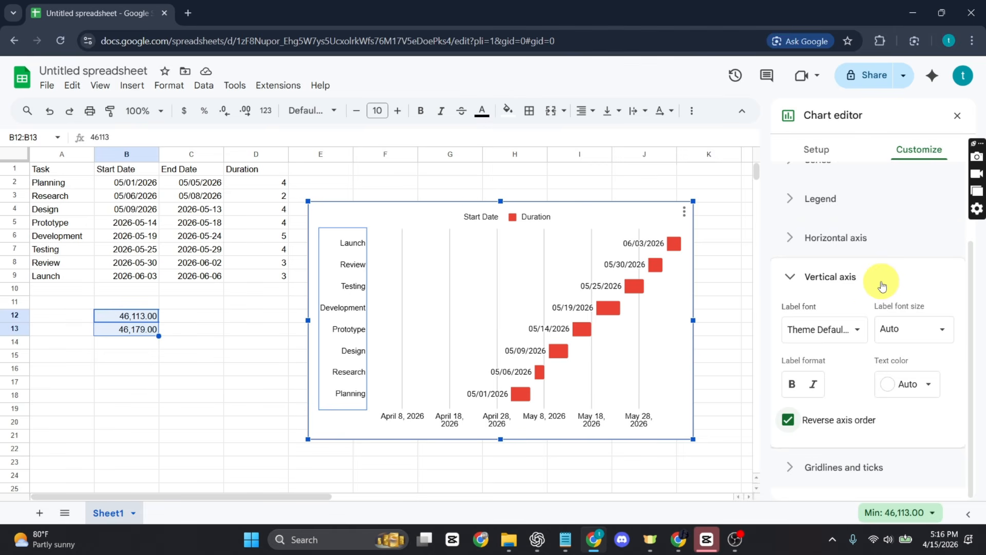
# Change the Duration series' fill color to cornflower blue and turn on its data labels
pyautogui.click(522, 394)
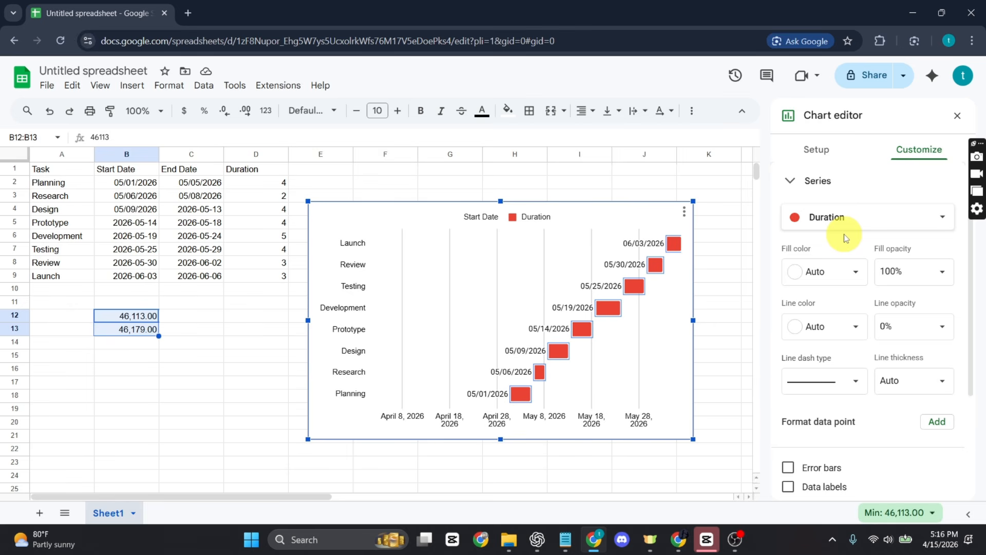
pyautogui.click(851, 276)
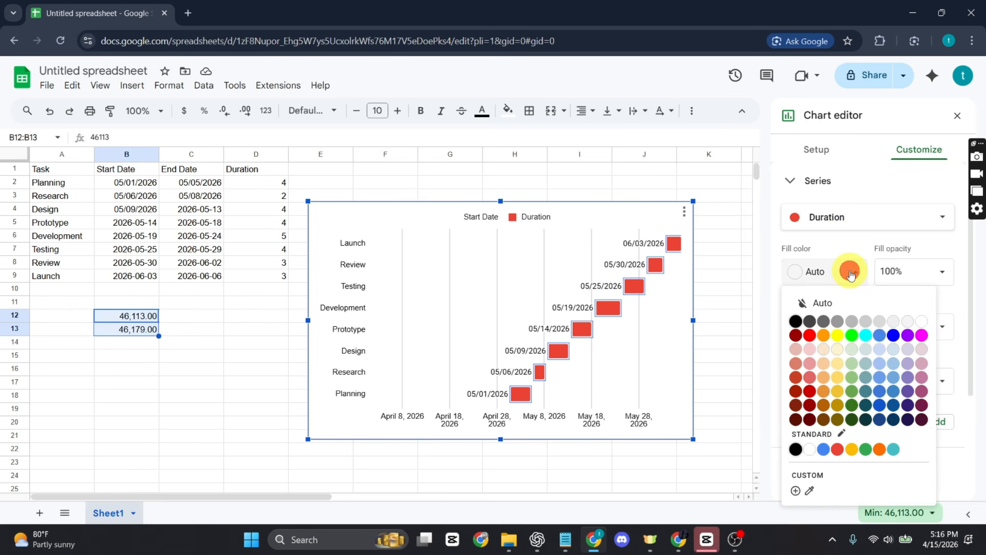
pyautogui.click(837, 337)
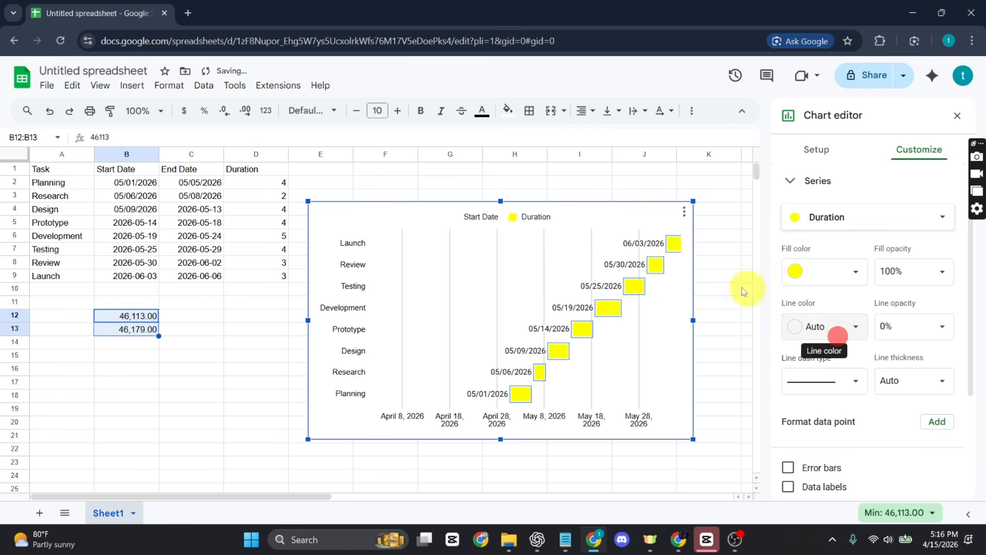
pyautogui.click(794, 275)
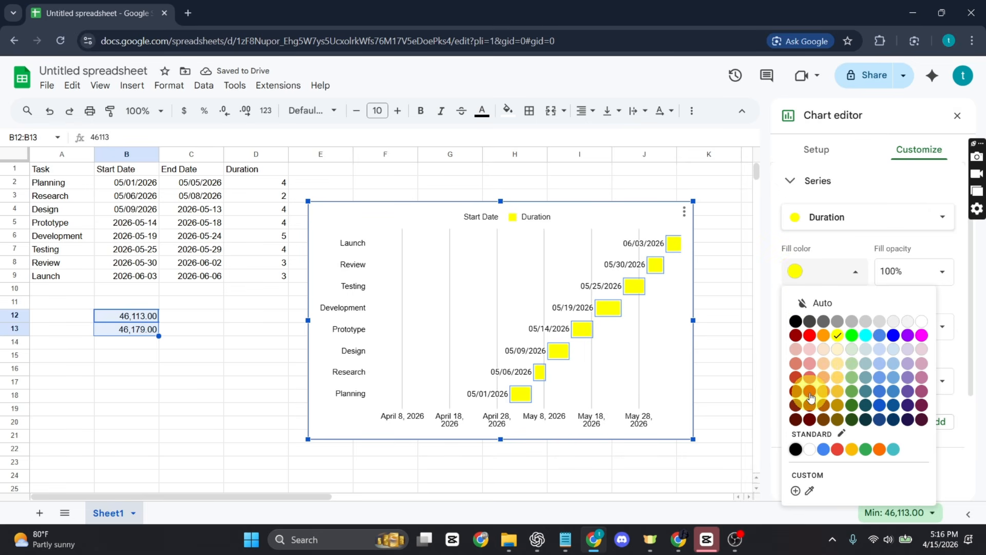
pyautogui.click(878, 336)
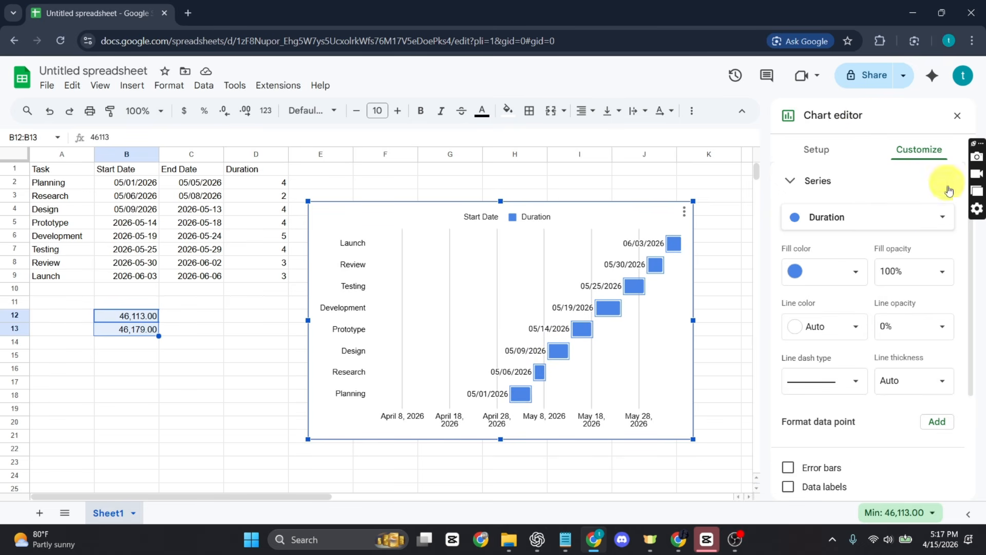
pyautogui.click(794, 489)
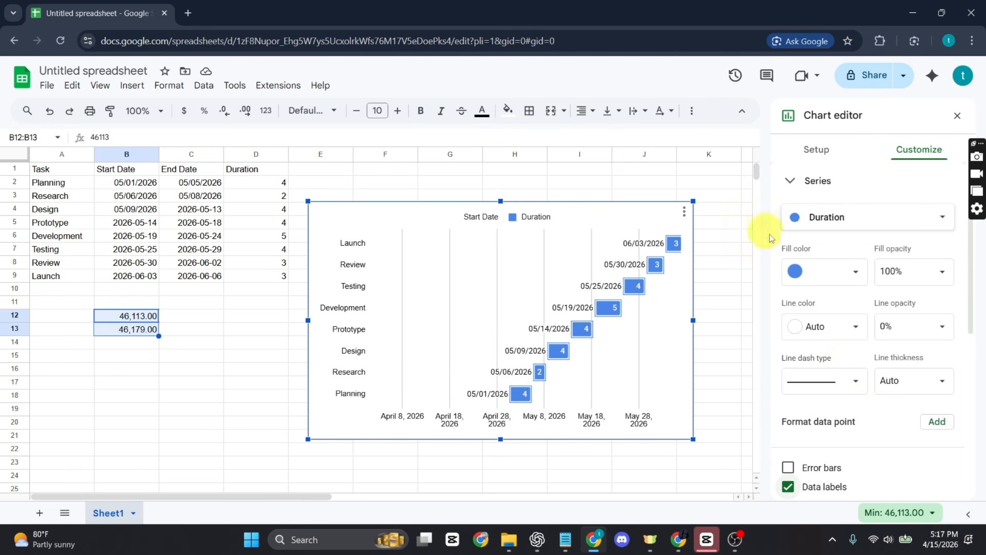
# Add the chart title "Guiderealm chart"
pyautogui.scroll(2, 895, 304)
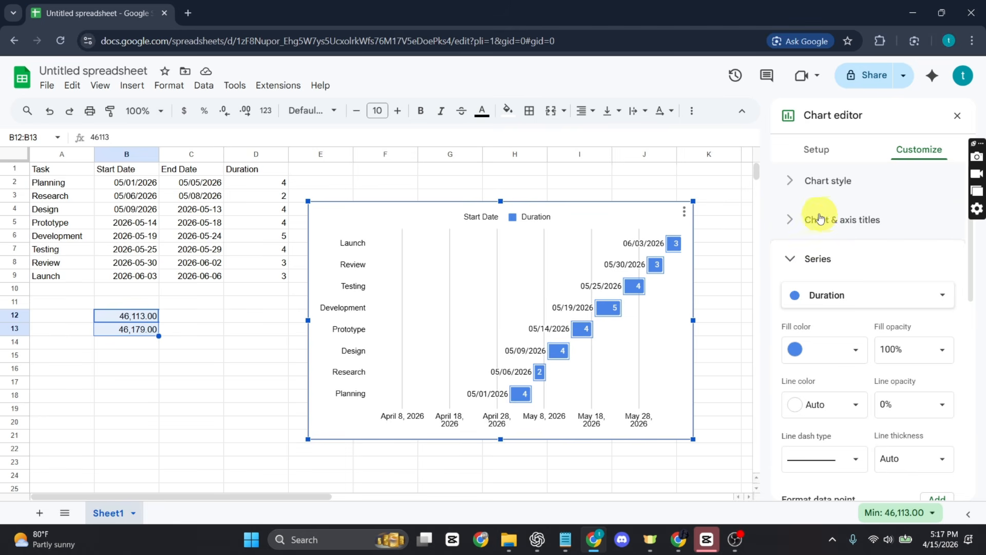
pyautogui.click(863, 220)
pyautogui.click(801, 315)
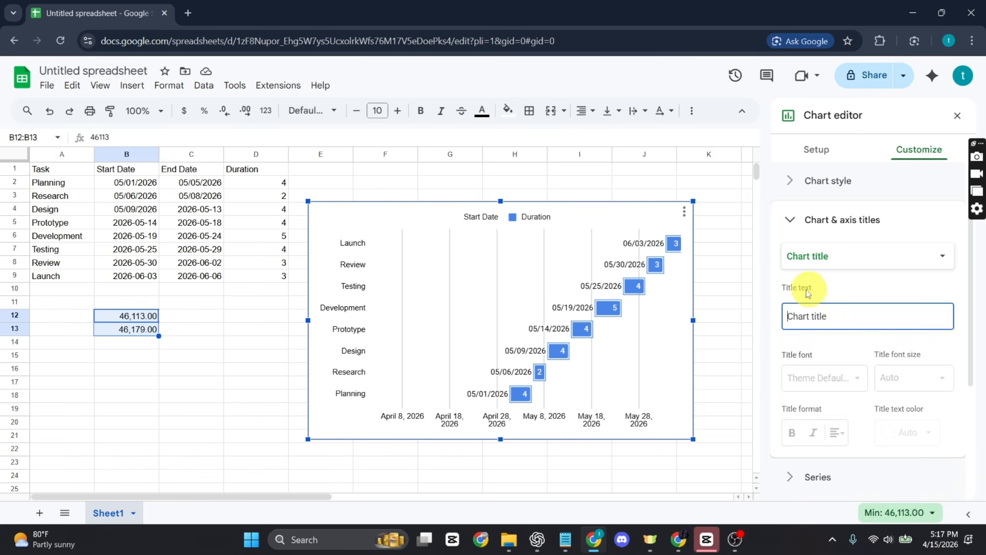
pyautogui.write('Guidereal')
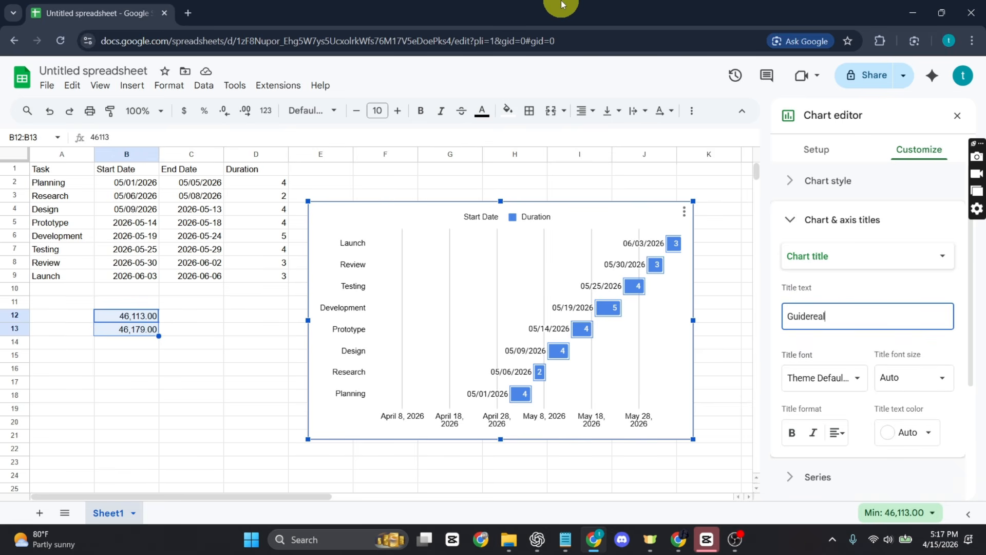
pyautogui.write('m chart')
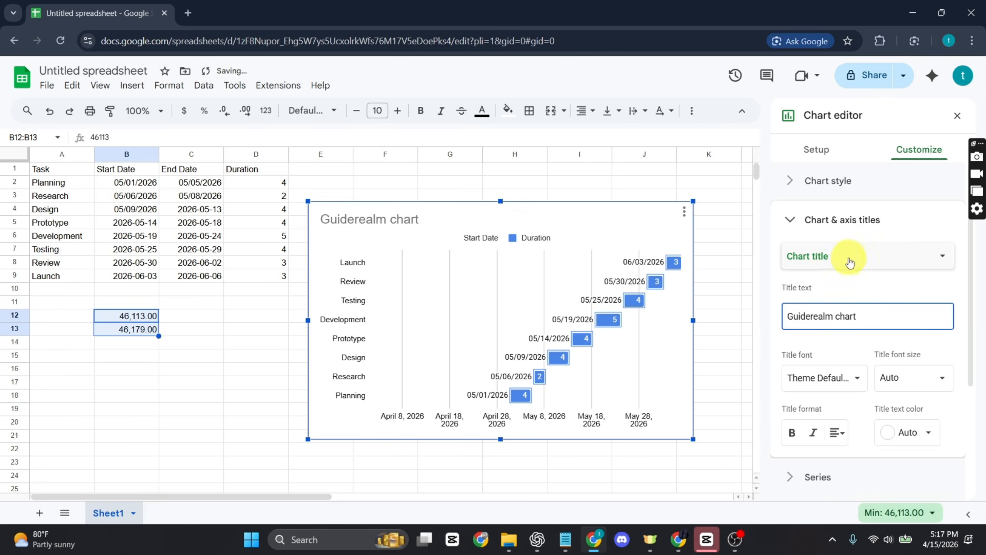
# Make the chart title bold and italic with red text
pyautogui.click(792, 433)
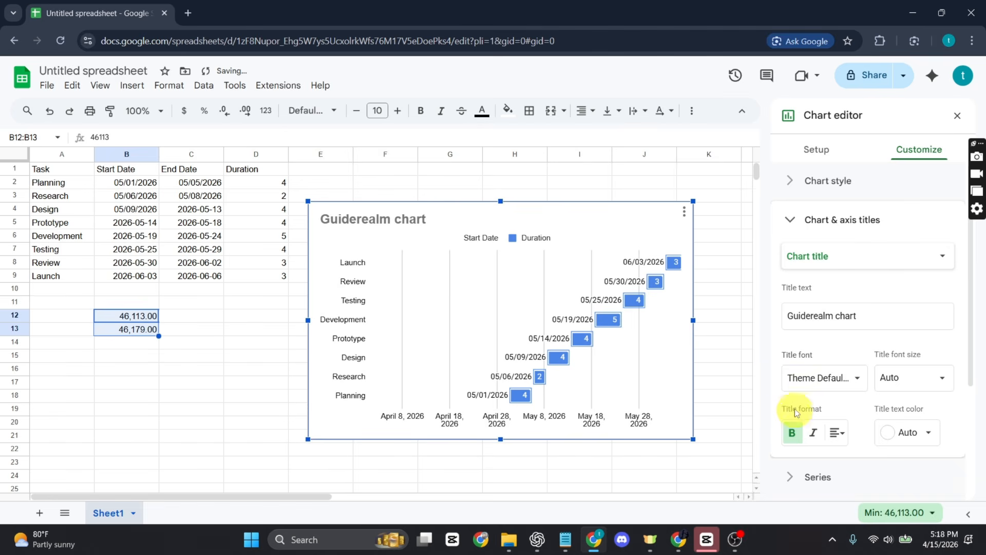
pyautogui.click(815, 434)
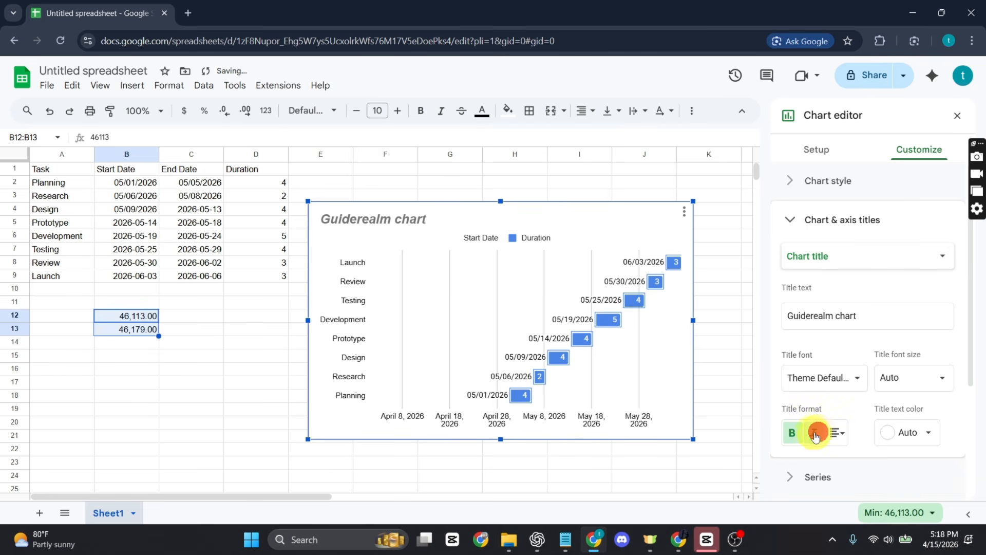
pyautogui.click(890, 427)
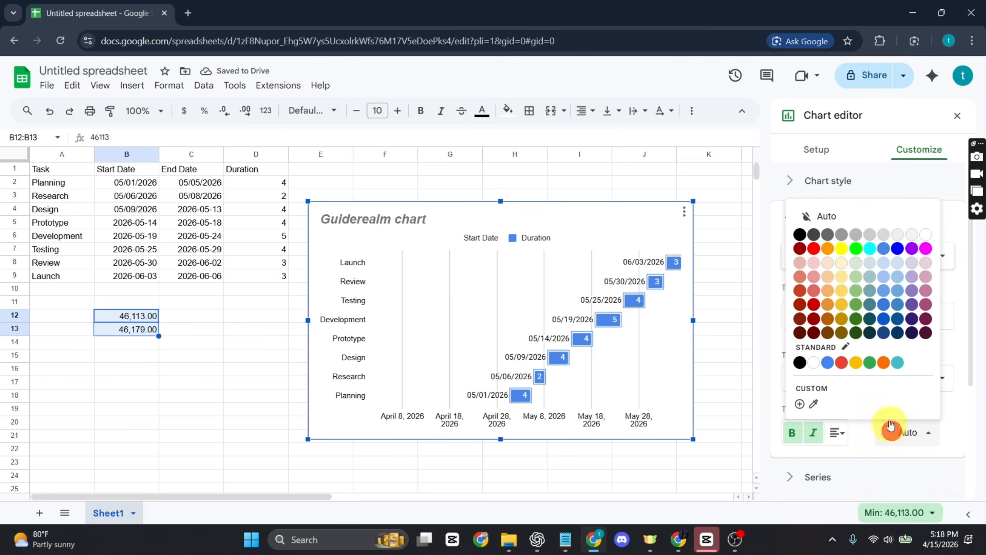
pyautogui.click(813, 248)
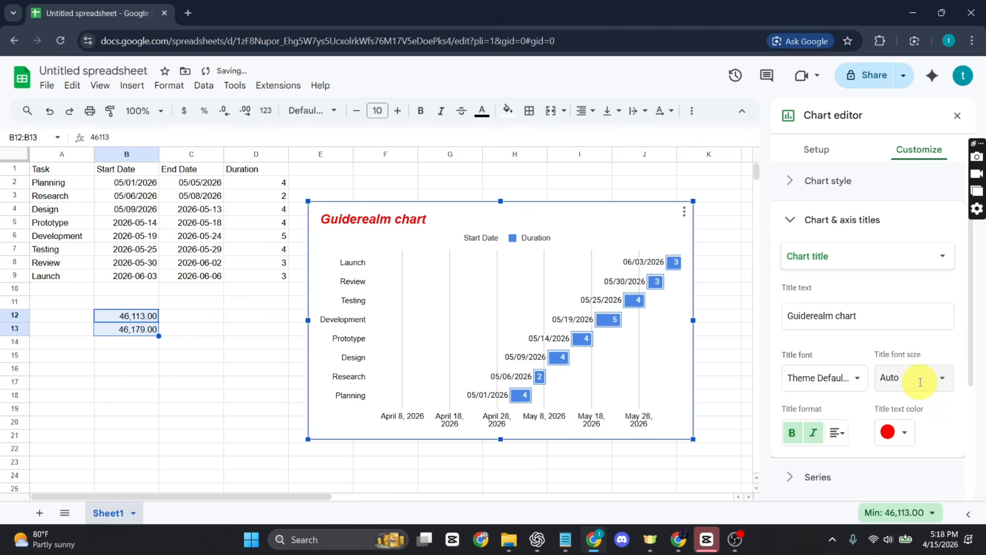
# Center the chart title and remove its italic formatting
pyautogui.scroll(-2, 873, 375)
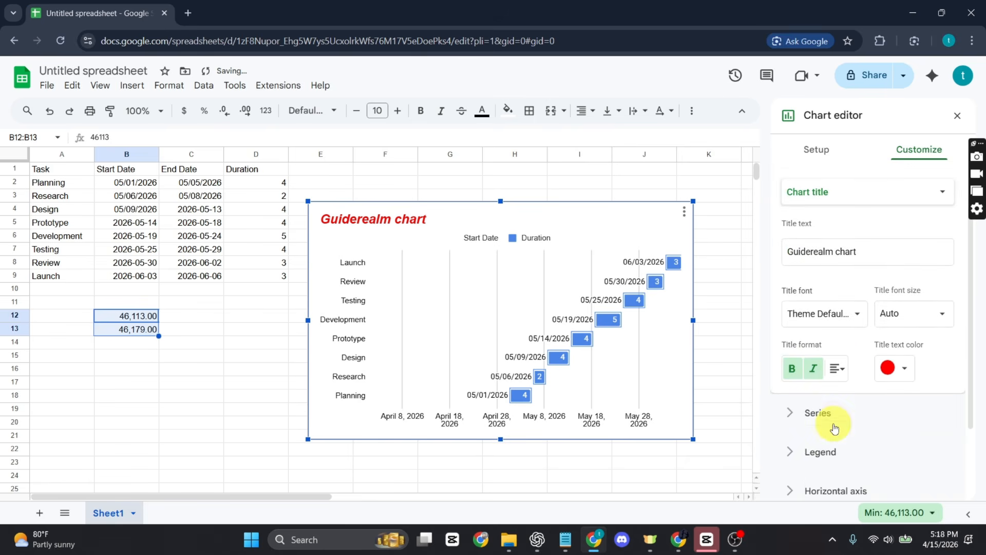
pyautogui.click(837, 378)
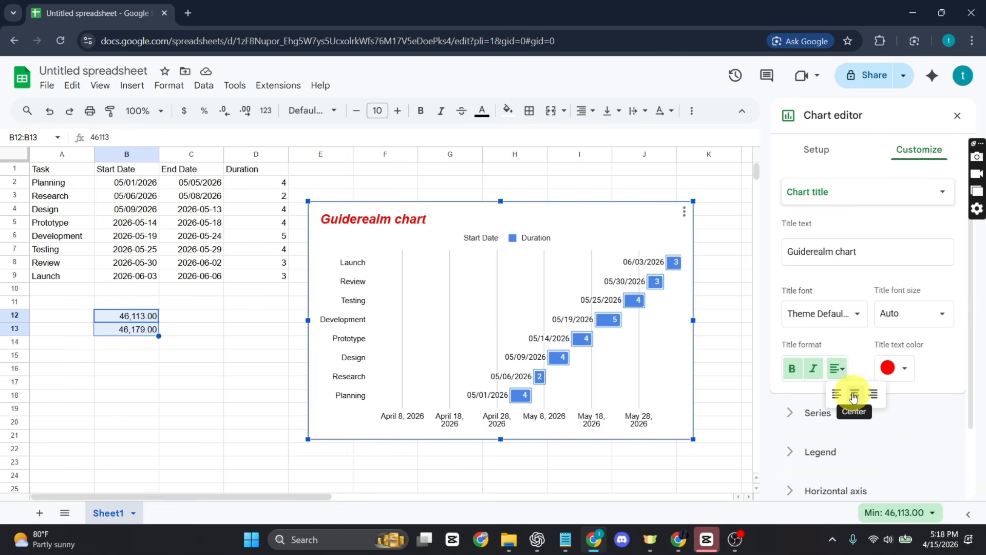
pyautogui.click(854, 394)
pyautogui.click(815, 369)
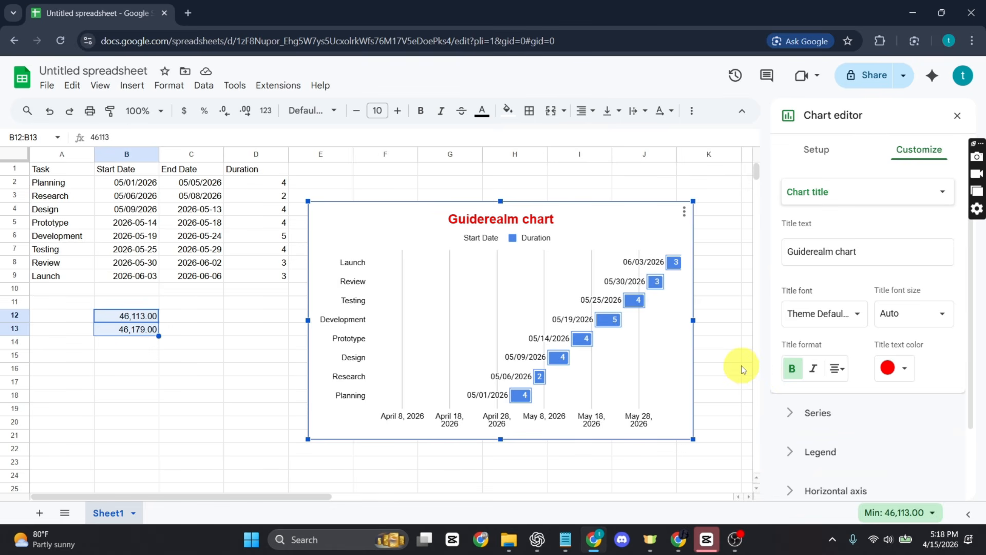
# Enlarge the chart so its lower-right corner reaches the edge of column K at about row 23
pyautogui.moveTo(693, 439); pyautogui.dragTo(729, 467)
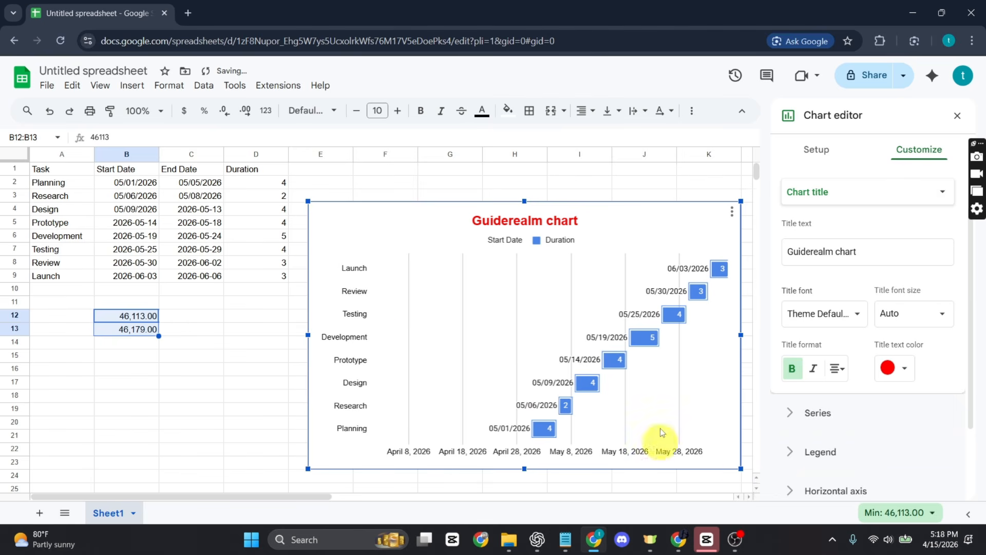
# Enlarge the chart slightly by extending its upper-left corner to about the upper edge of row 3 in column E
pyautogui.moveTo(309, 201); pyautogui.dragTo(300, 189)
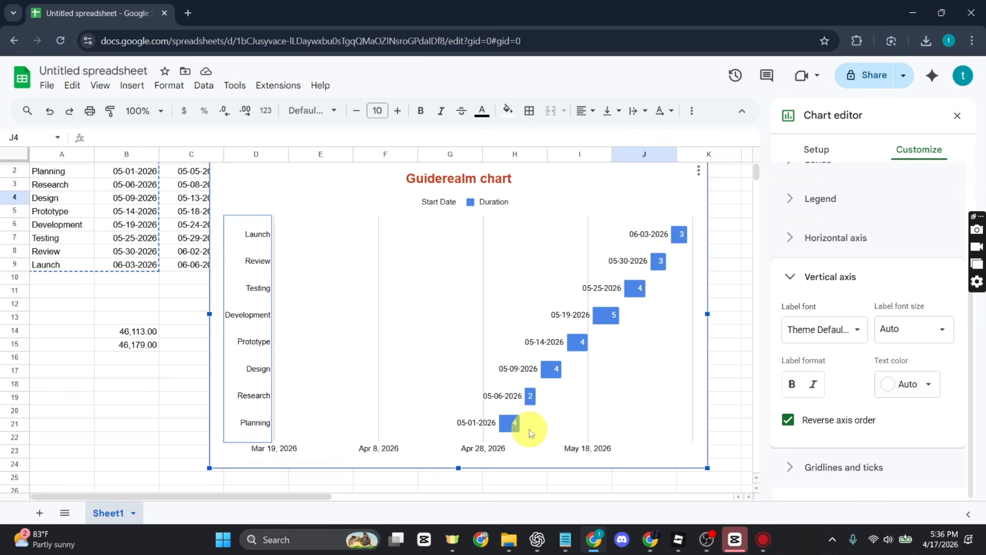
# Hide the date labels on the chart's horizontal axis by setting their text color to white
pyautogui.click(574, 350)
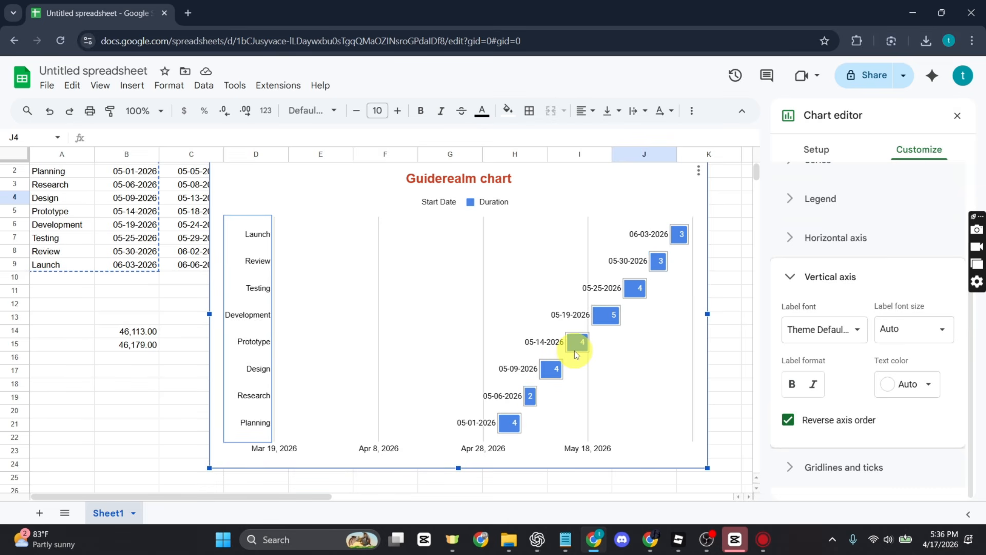
pyautogui.click(574, 452)
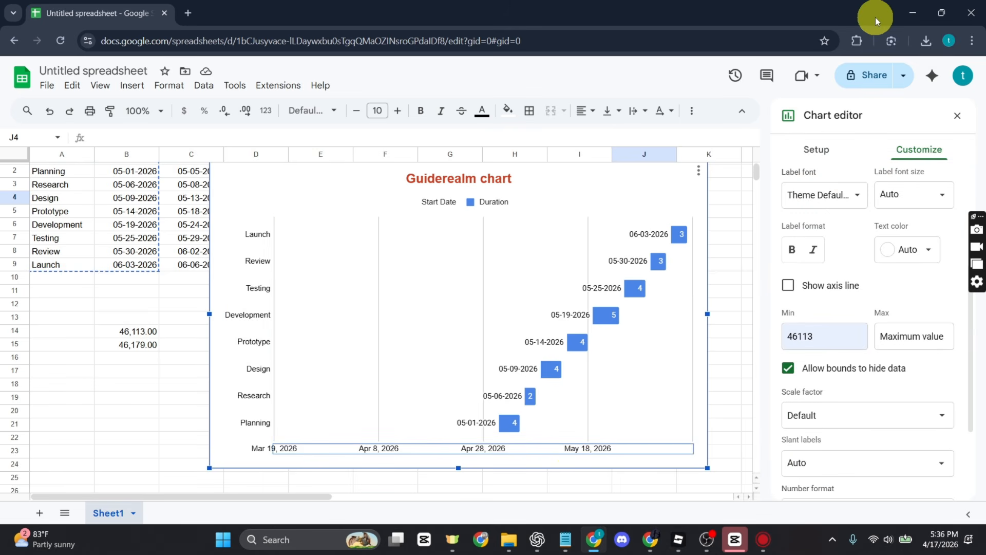
pyautogui.scroll(3, 884, 213)
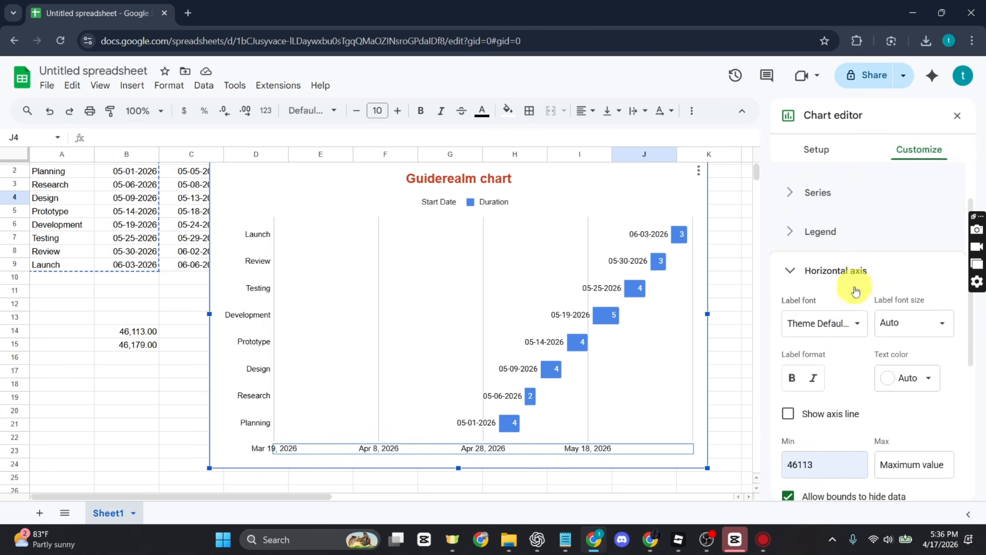
pyautogui.scroll(-1, 860, 286)
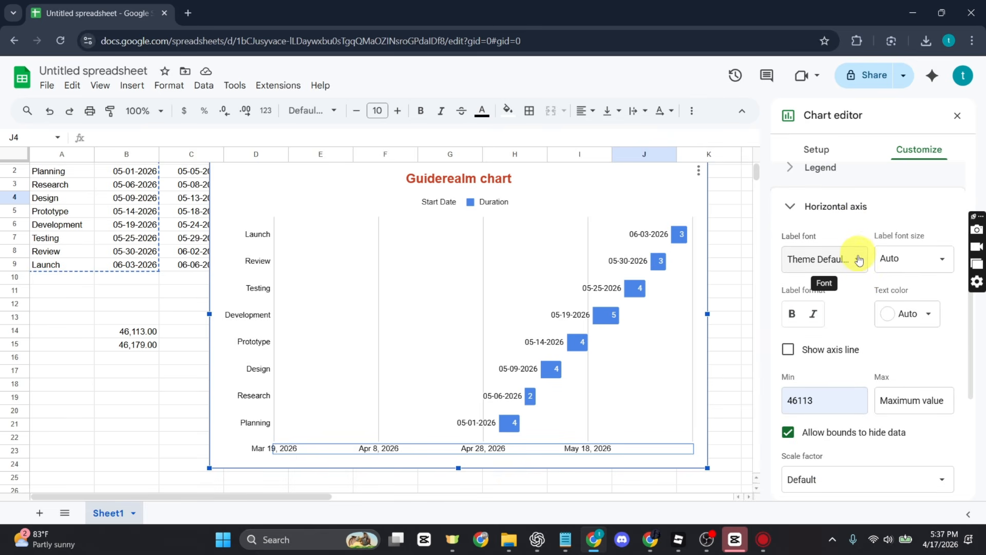
pyautogui.click(891, 314)
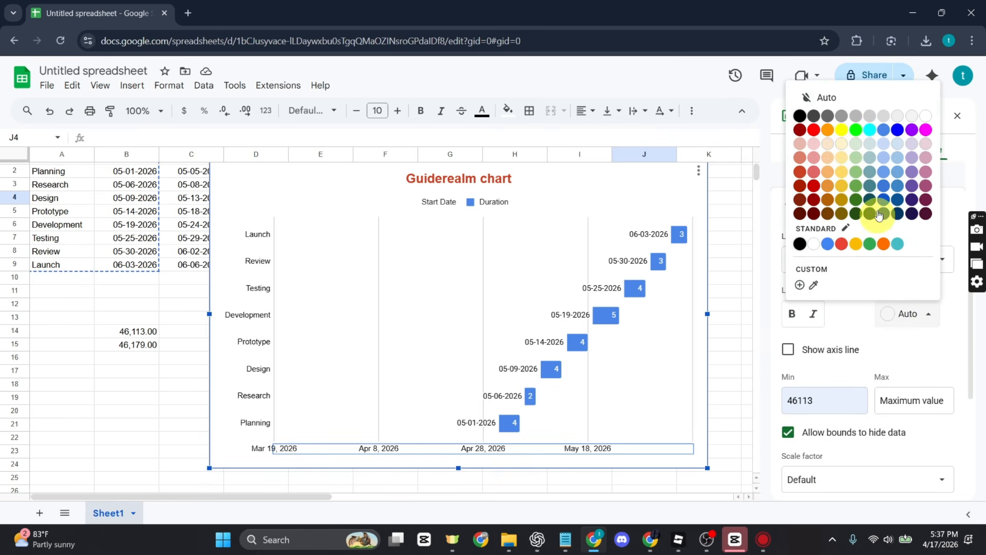
pyautogui.click(925, 116)
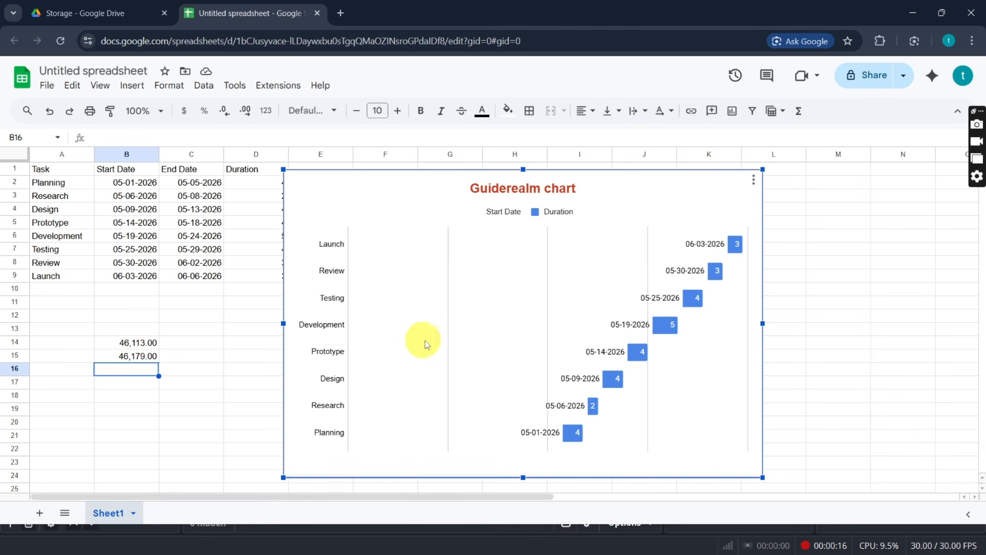
# Copy the Planning start date from B2 into C16 and format that cell as a number
pyautogui.doubleClick(506, 459)
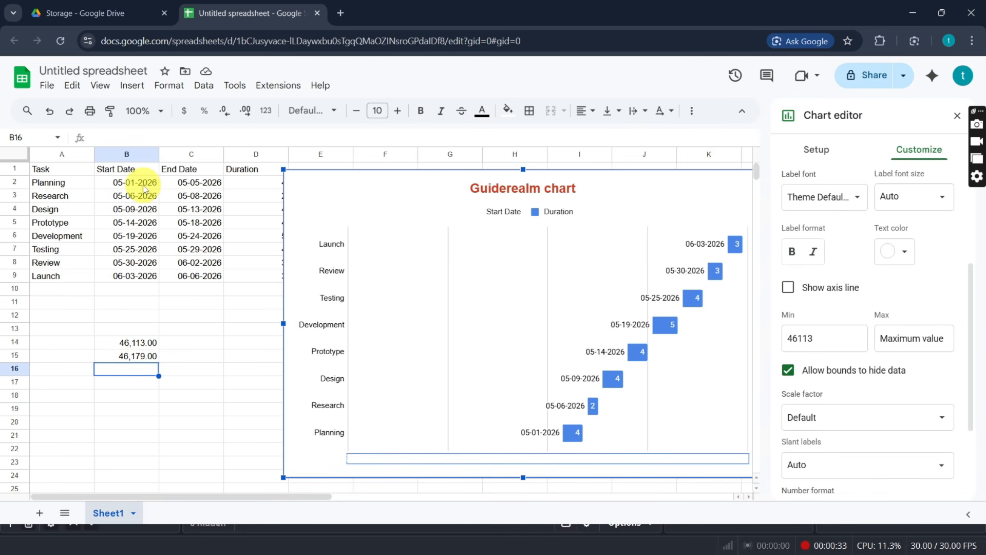
pyautogui.click(143, 183)
pyautogui.doubleClick(143, 183)
pyautogui.hotkey('ctrl', 'c')
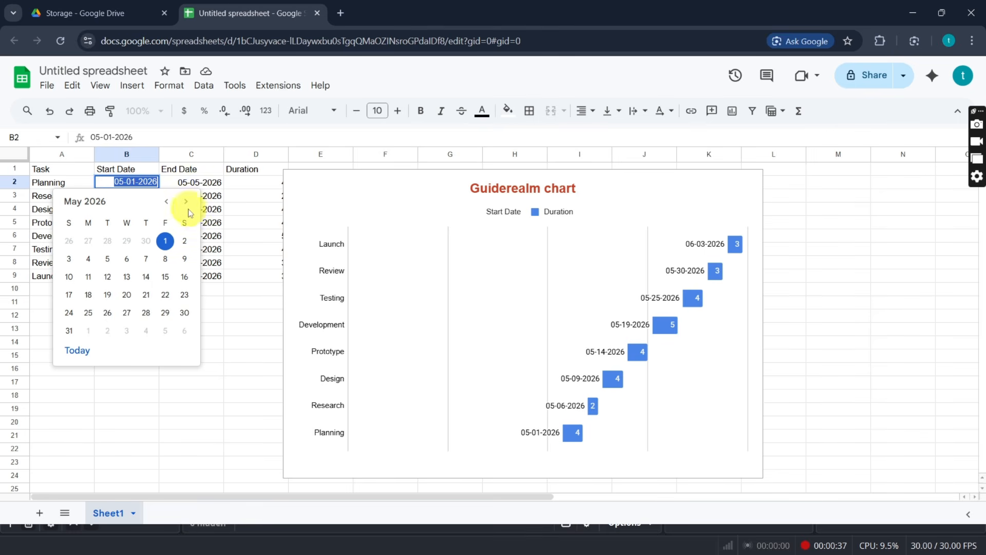
pyautogui.click(202, 287)
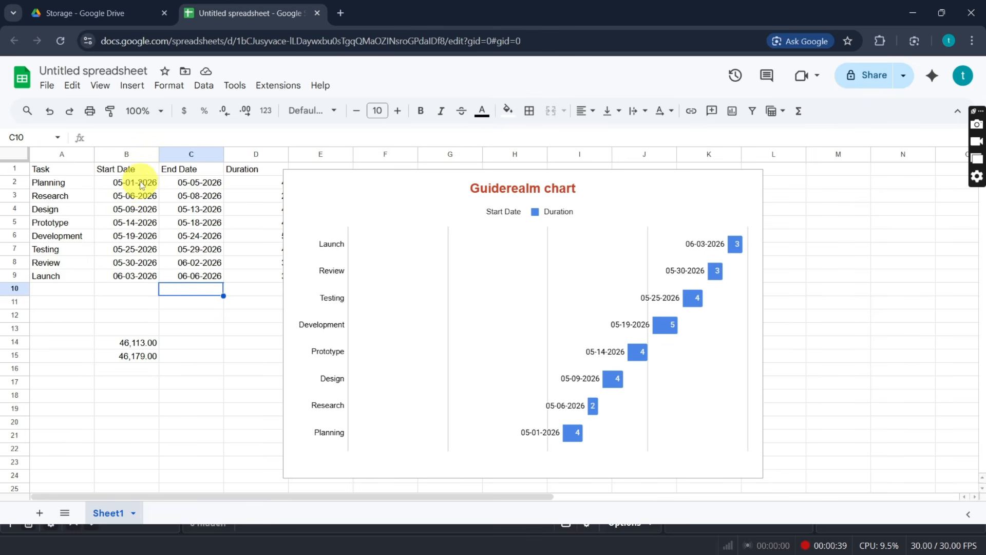
pyautogui.click(186, 371)
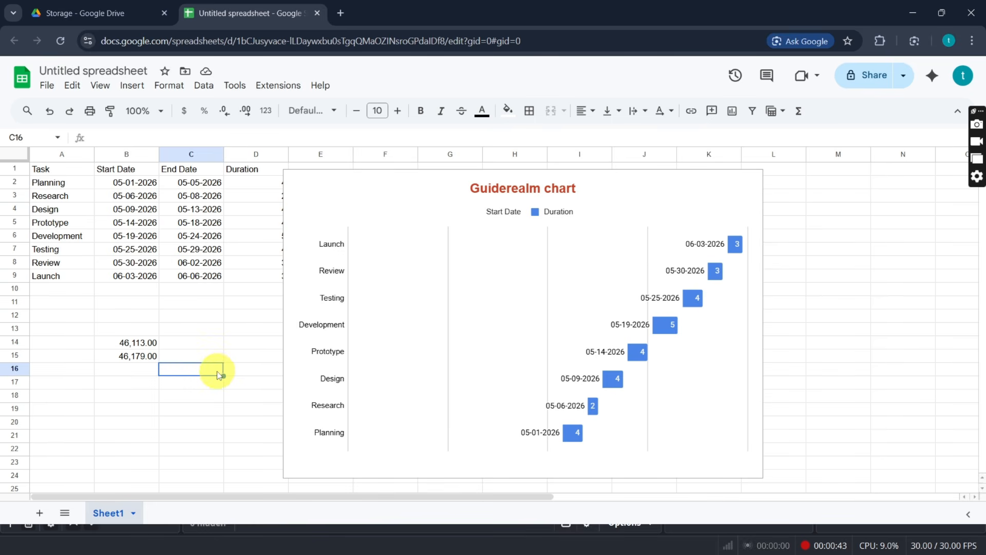
pyautogui.hotkey('ctrl', 'v')
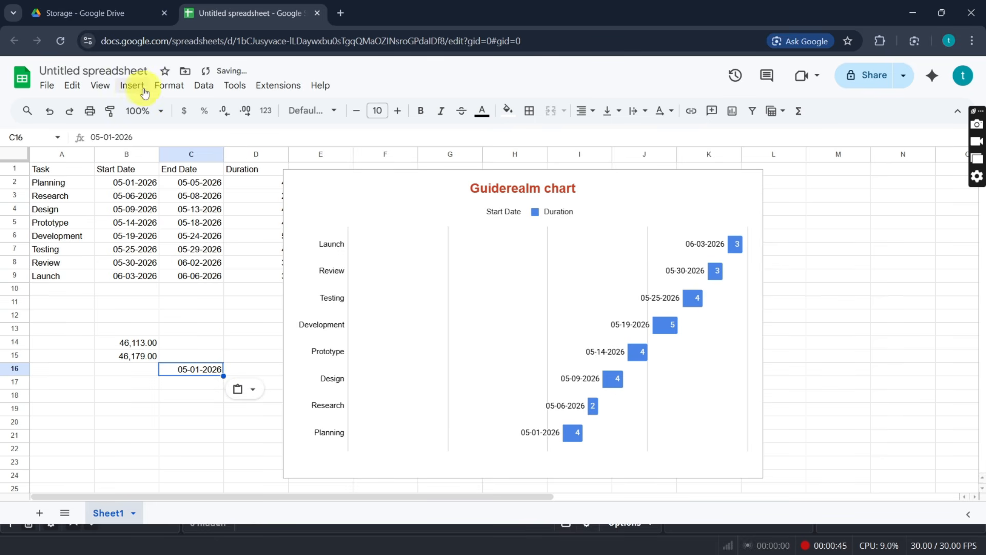
pyautogui.click(170, 85)
pyautogui.moveTo(194, 138)
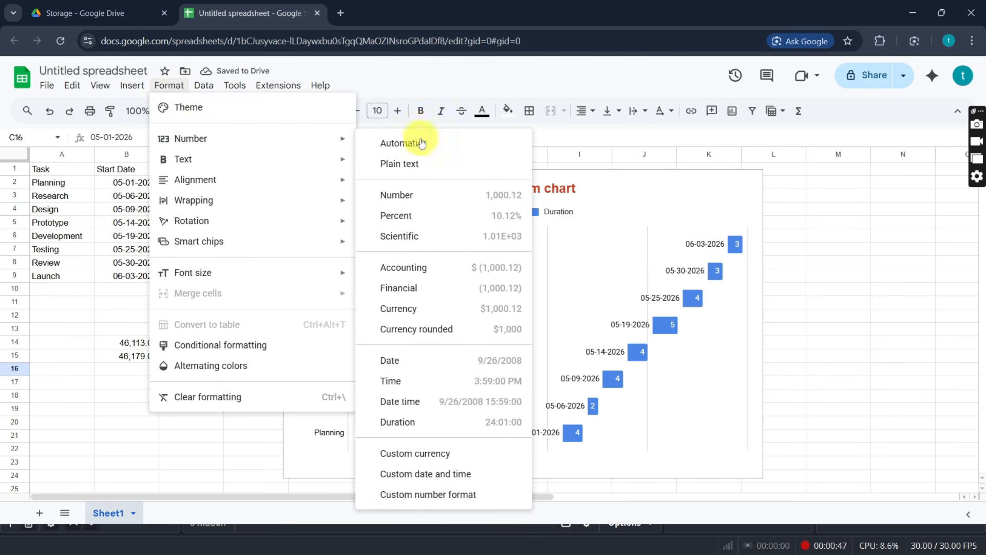
pyautogui.click(396, 195)
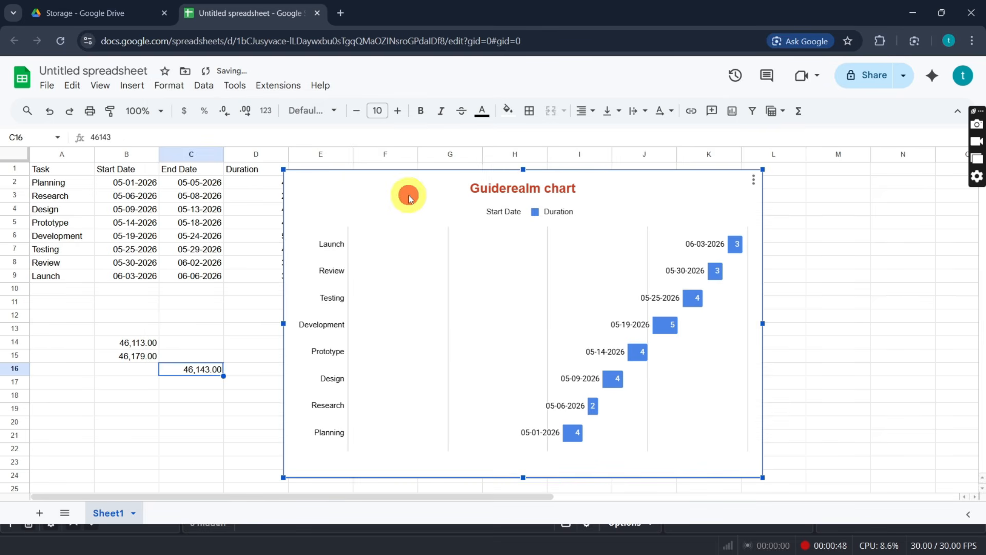
# Copy the serial number 46143 from C16 and use it as the minimum of the chart's horizontal axis
pyautogui.doubleClick(210, 373)
pyautogui.hotkey('ctrl', 'c')
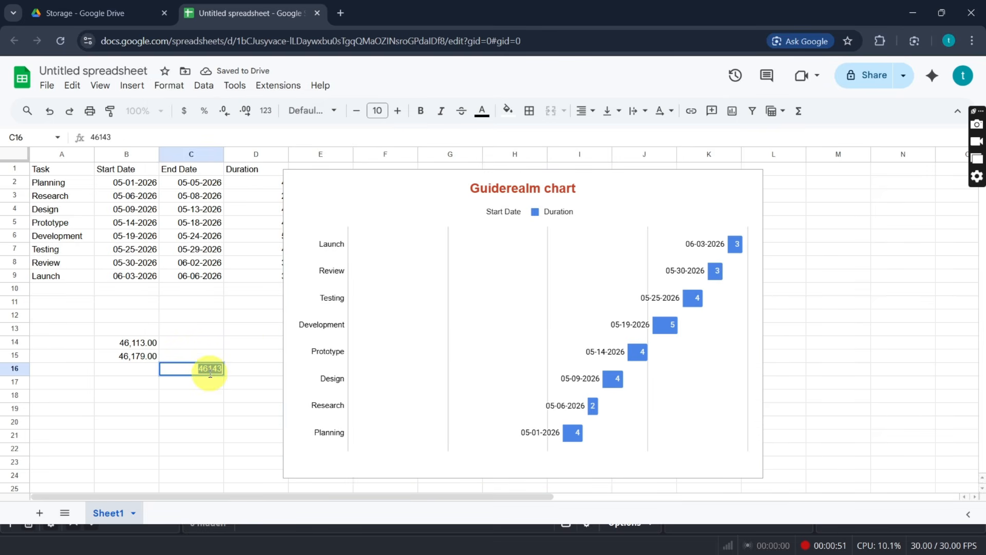
pyautogui.click(548, 318)
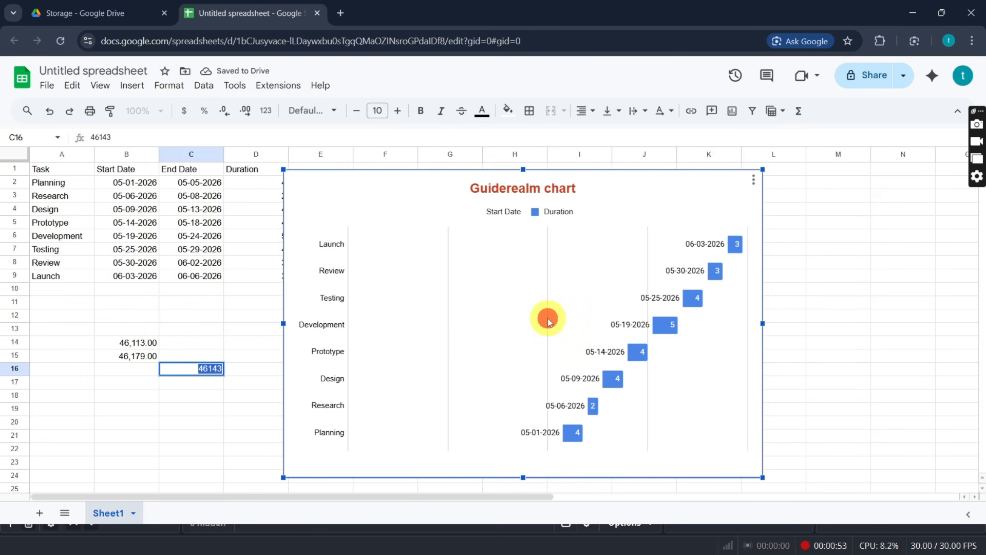
pyautogui.doubleClick(504, 325)
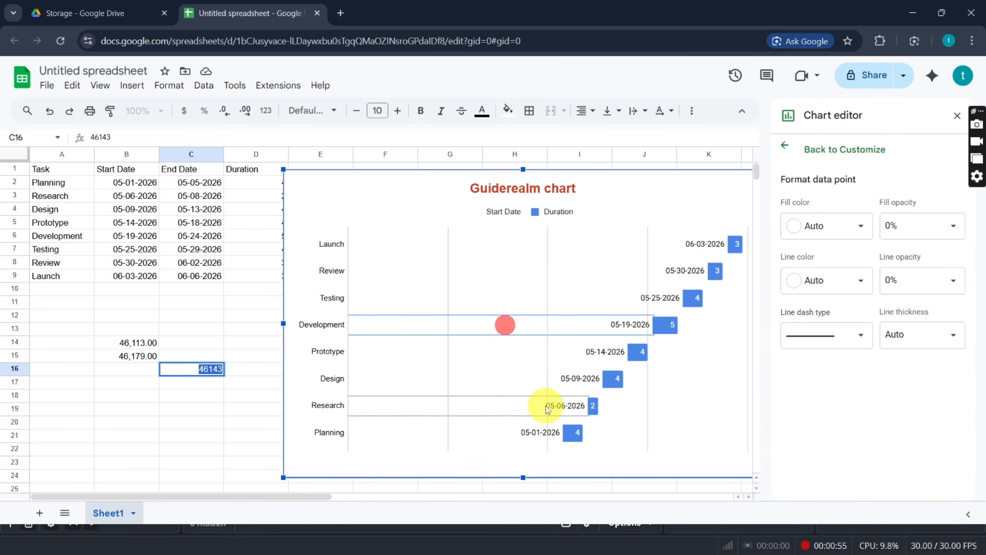
pyautogui.click(513, 457)
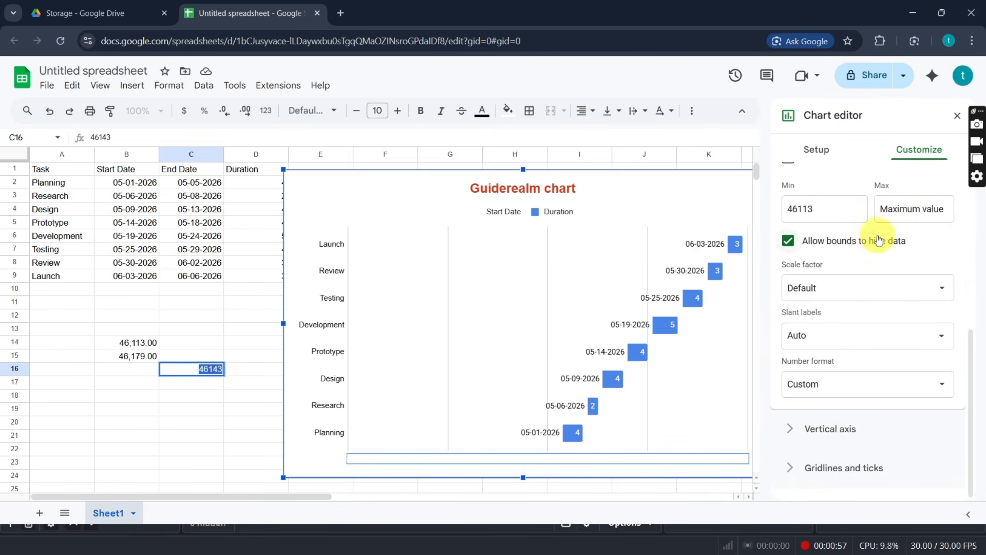
pyautogui.scroll(1, 853, 292)
pyautogui.doubleClick(839, 260)
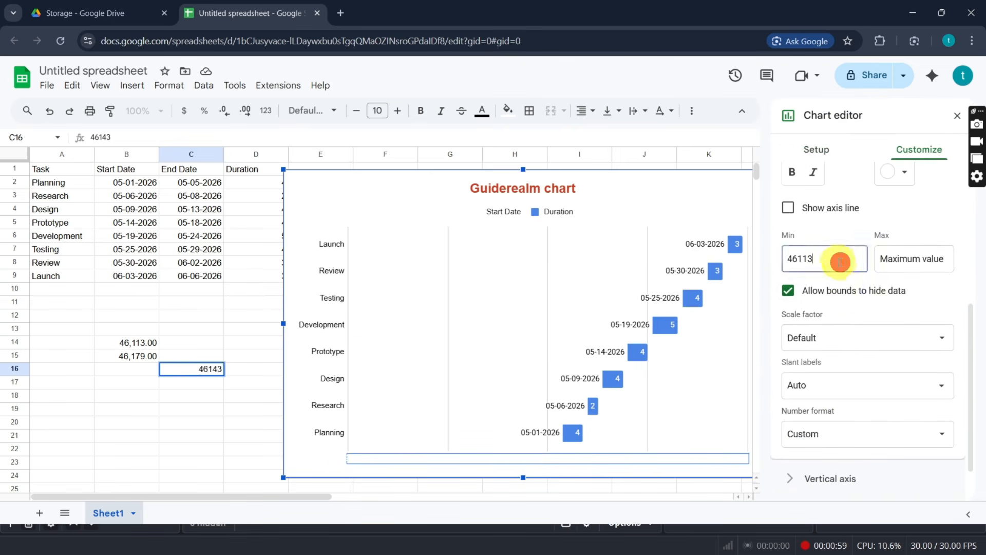
pyautogui.press('BackSpace')
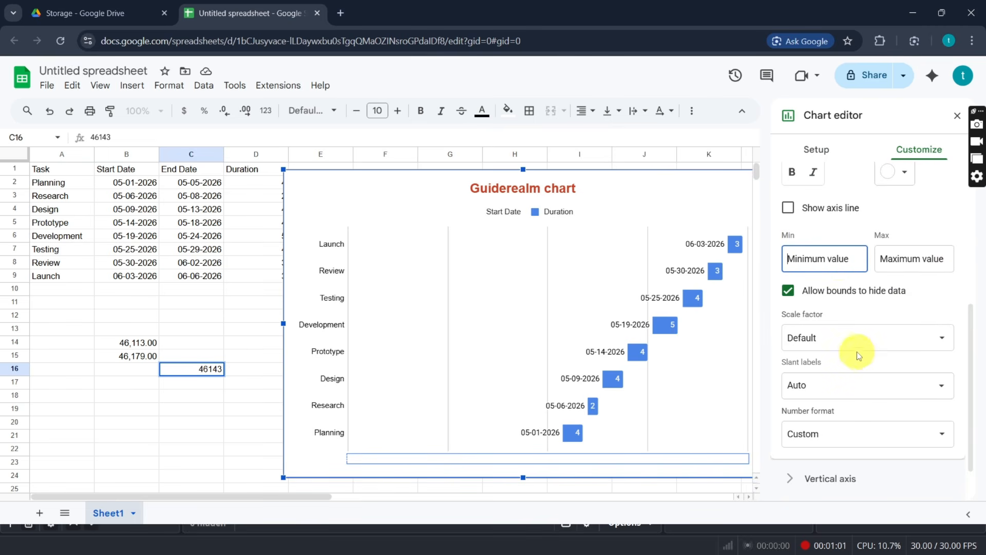
pyautogui.hotkey('ctrl', 'v')
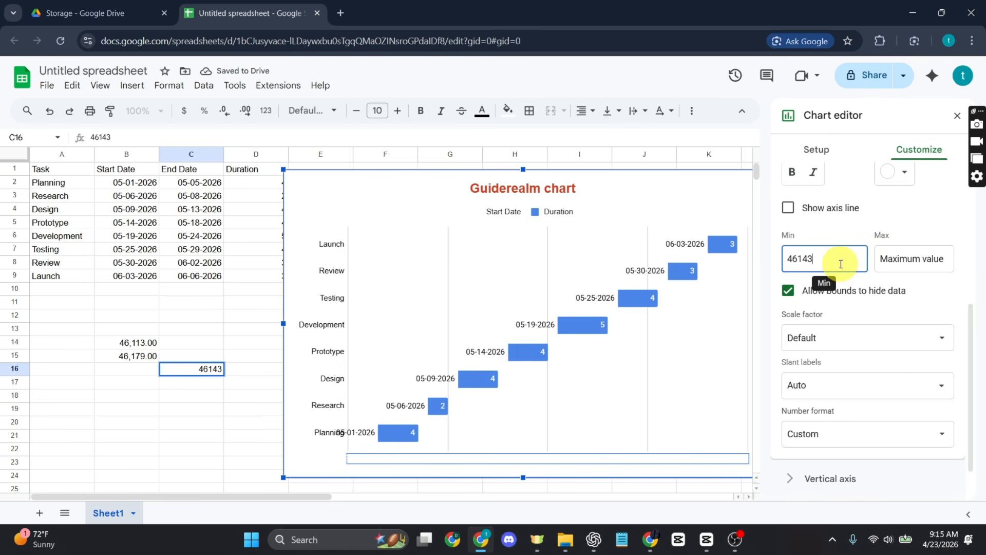
# Try 46130 as the horizontal axis minimum, and set it to 46139 instead
pyautogui.press('BackSpace')
pyautogui.press('BackSpace')
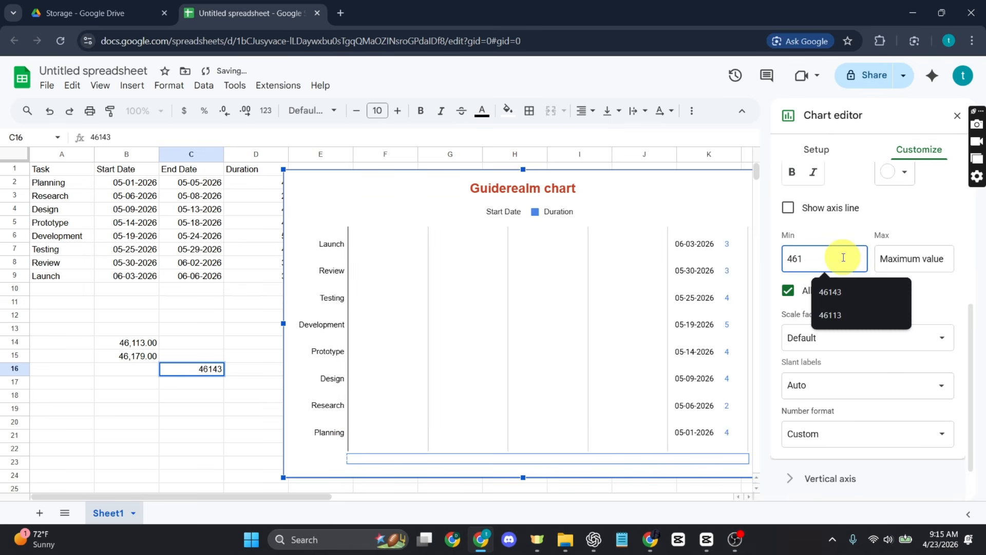
pyautogui.write('30')
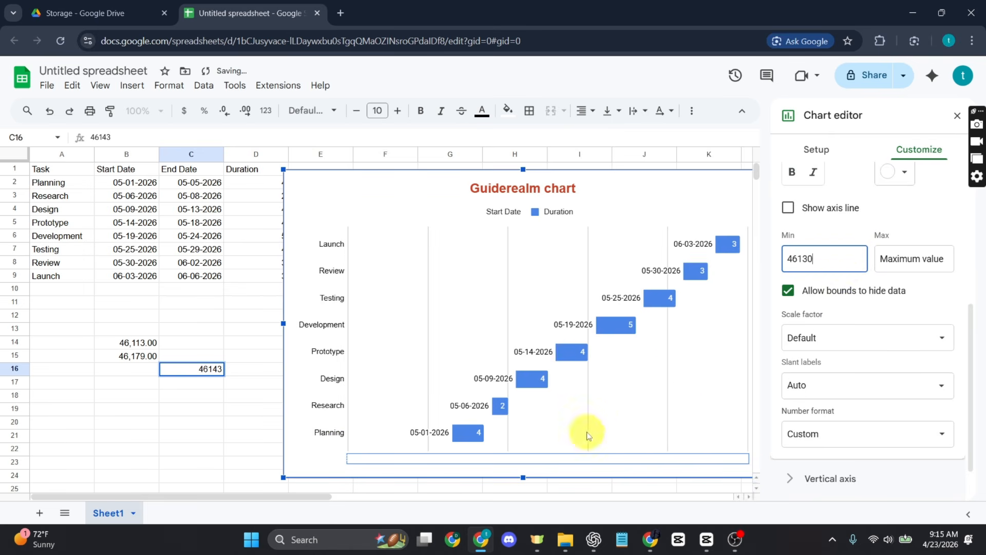
pyautogui.press('BackSpace')
pyautogui.write('9')
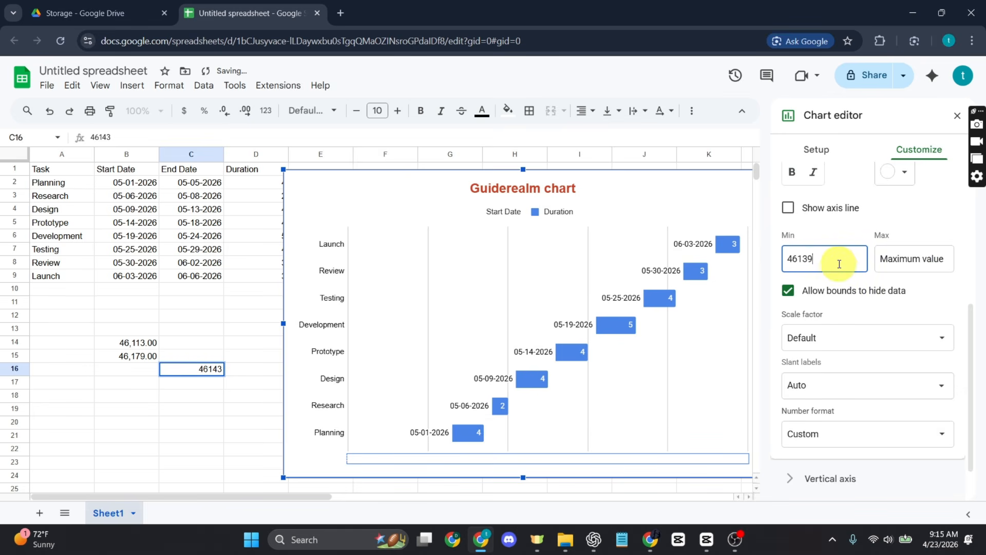